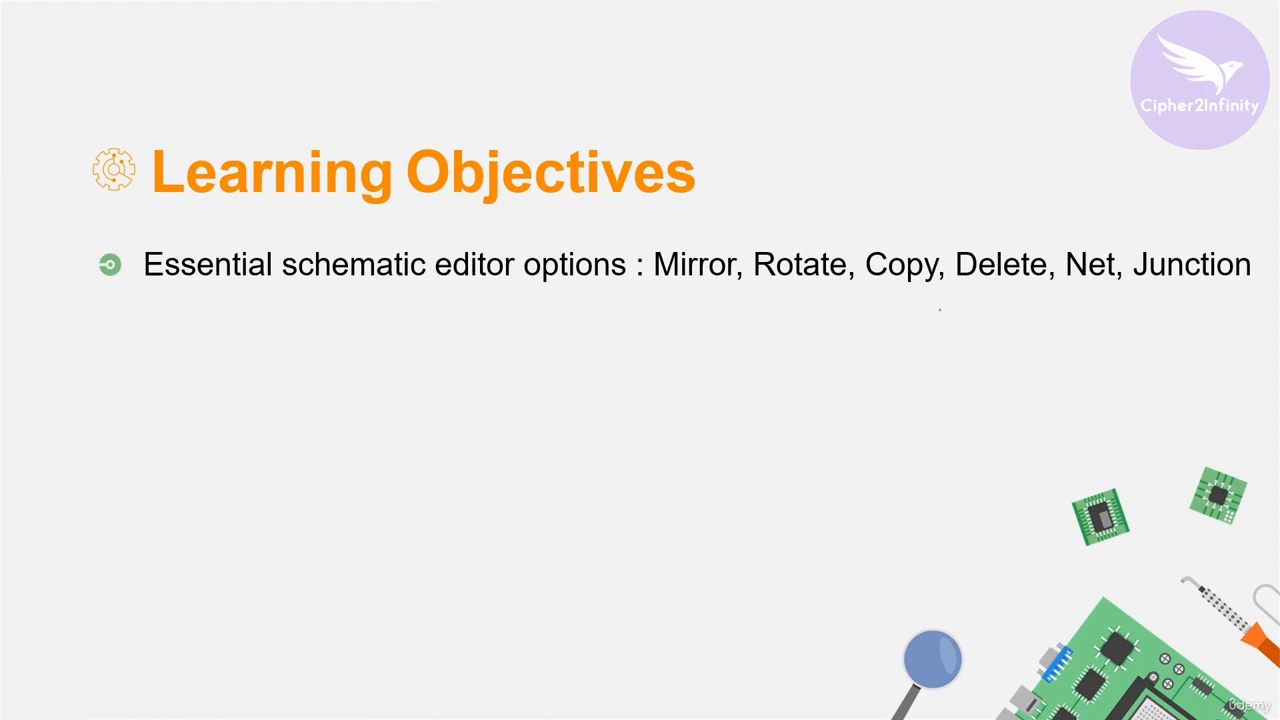
drag(936, 308, 986, 296)
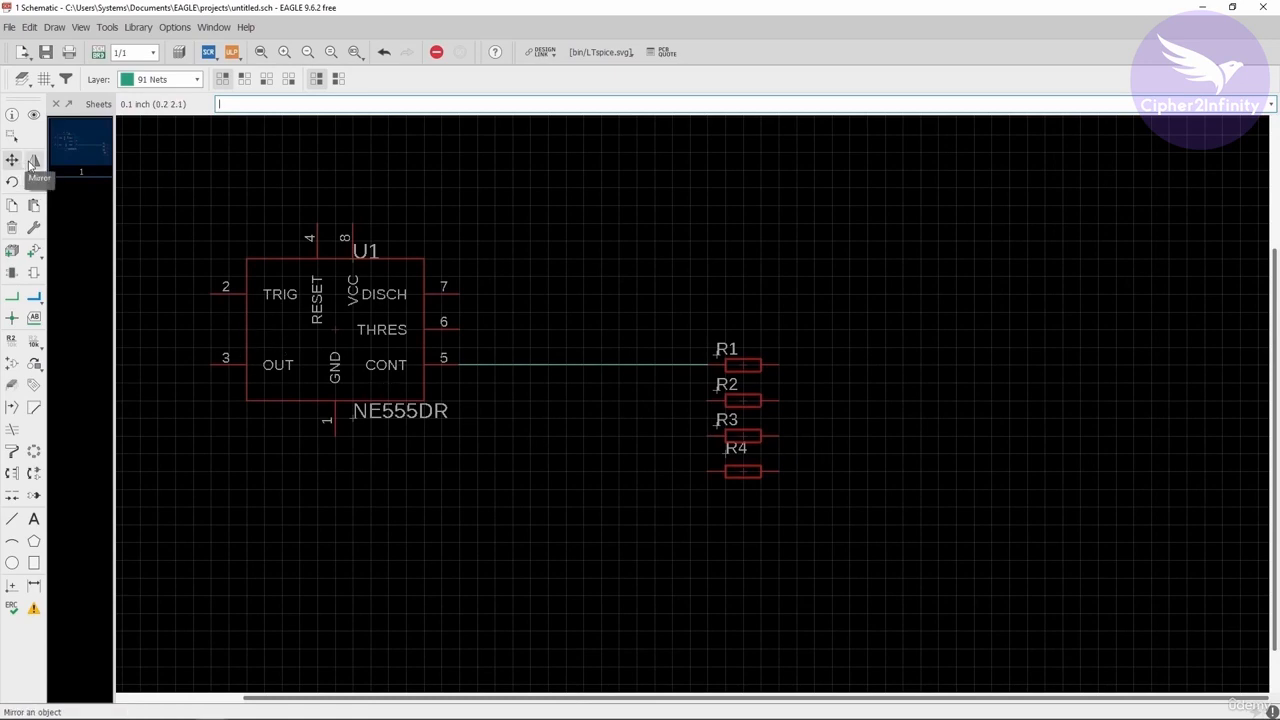
Try mirroring the NE555DR chip U1 and undo the mirroring.
click(33, 162)
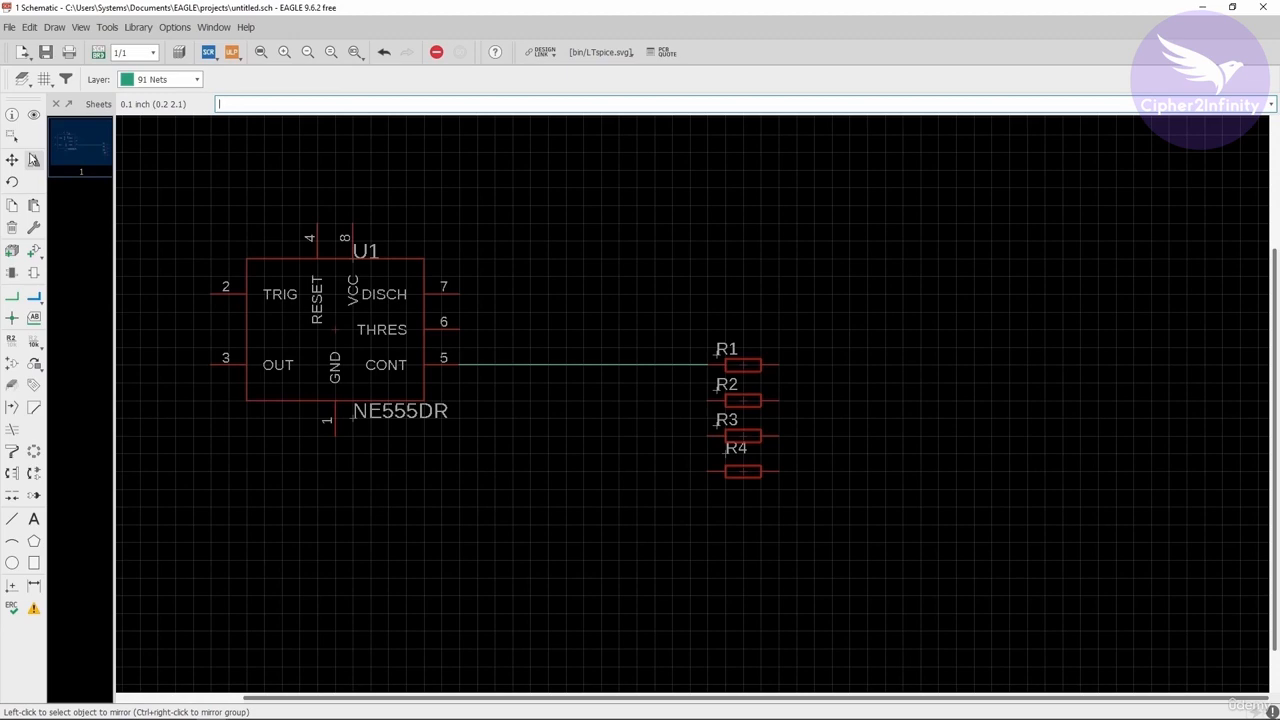
scroll(632, 314, down, 2)
scroll(457, 323, up, 2)
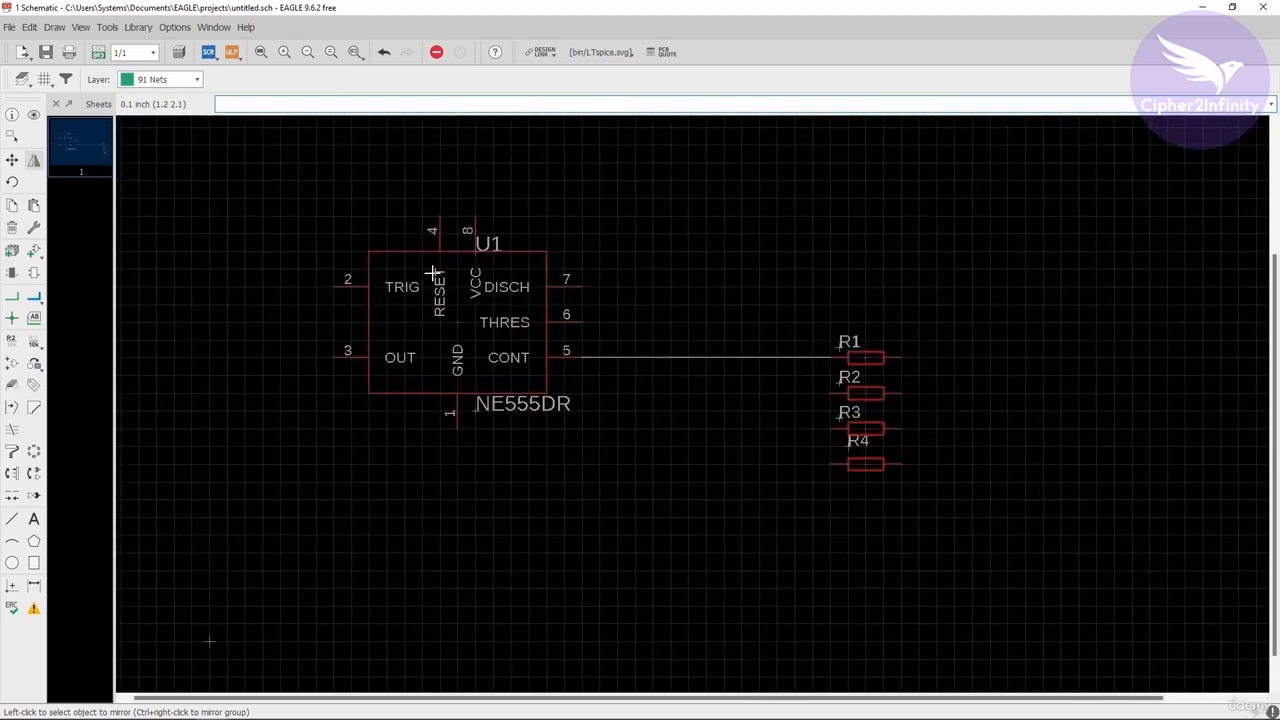
scroll(432, 272, up, 2)
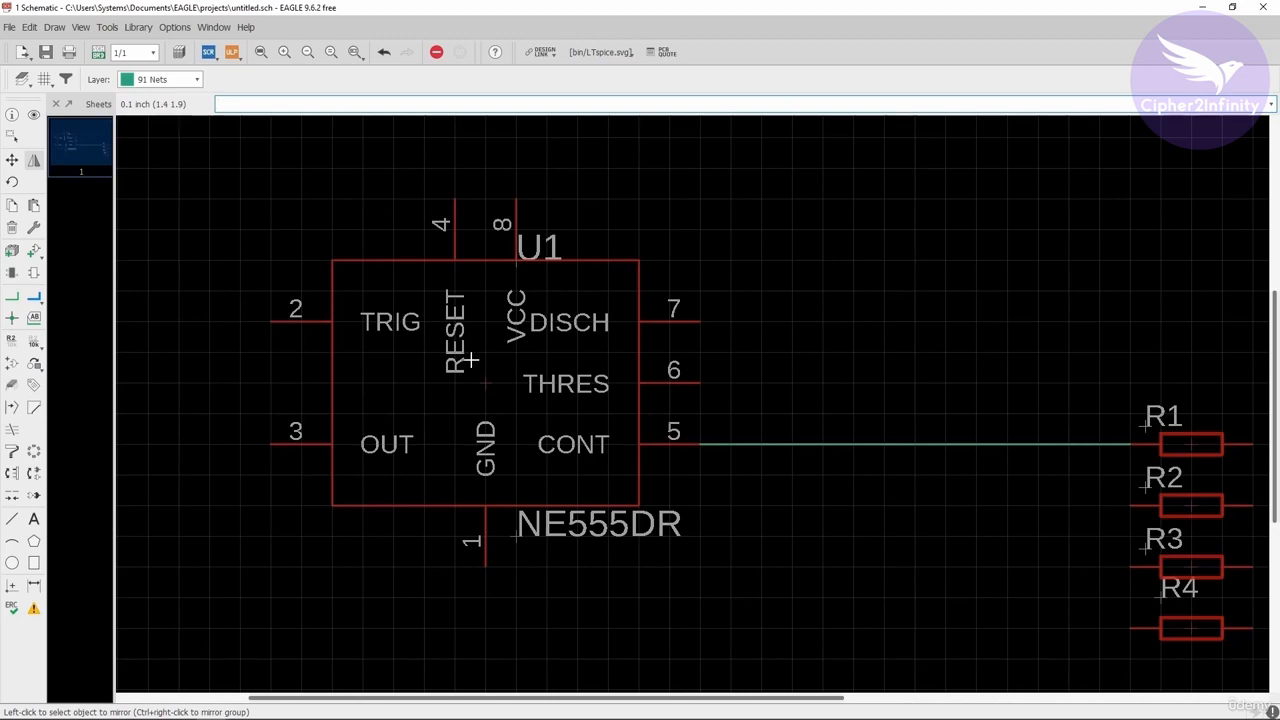
key(ctrl+z)
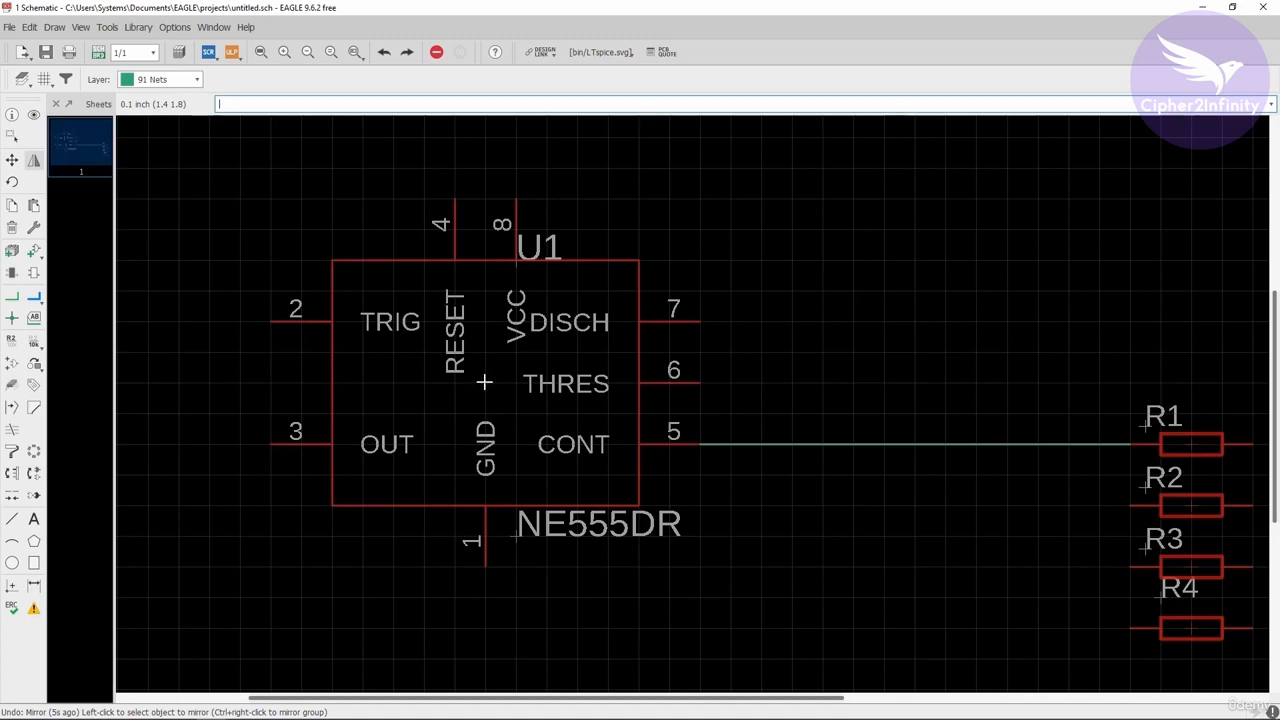
Mirror the NE555DR chip U1 about its origin twice, flipping it over and back to its original orientation.
scroll(484, 382, up, 2)
scroll(484, 380, down, 2)
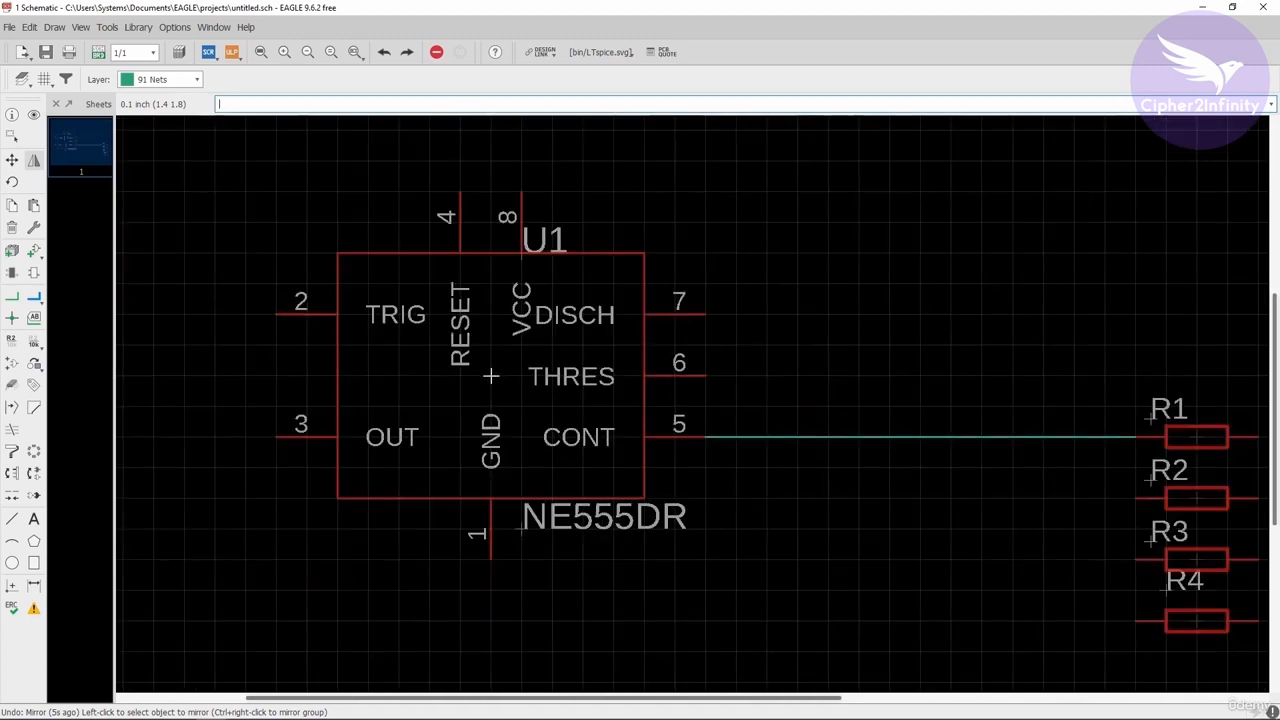
click(490, 376)
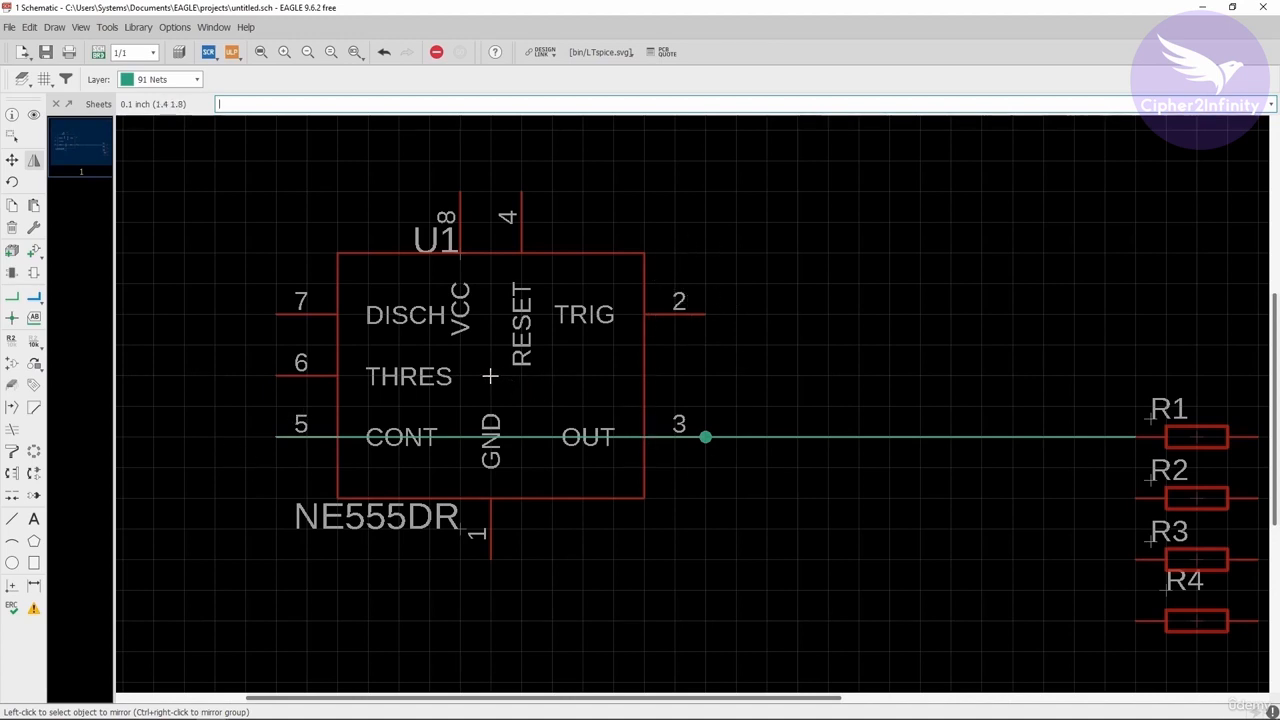
scroll(490, 375, up, 1)
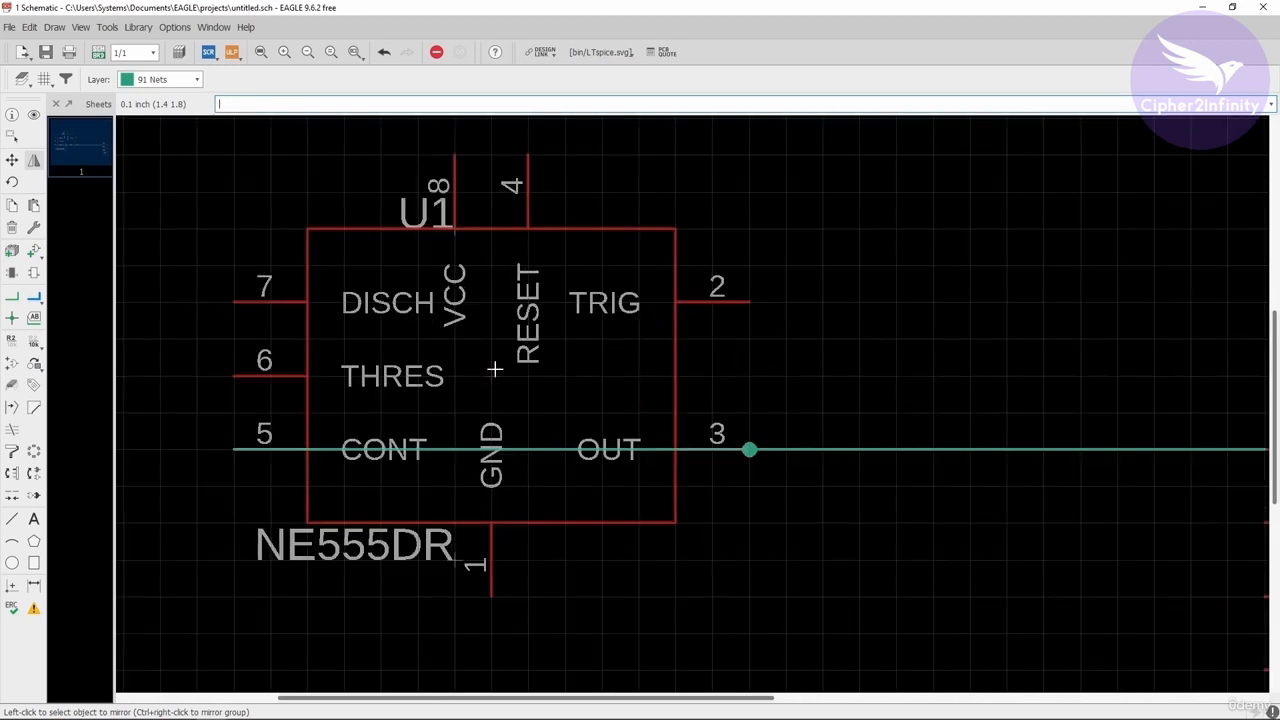
click(490, 373)
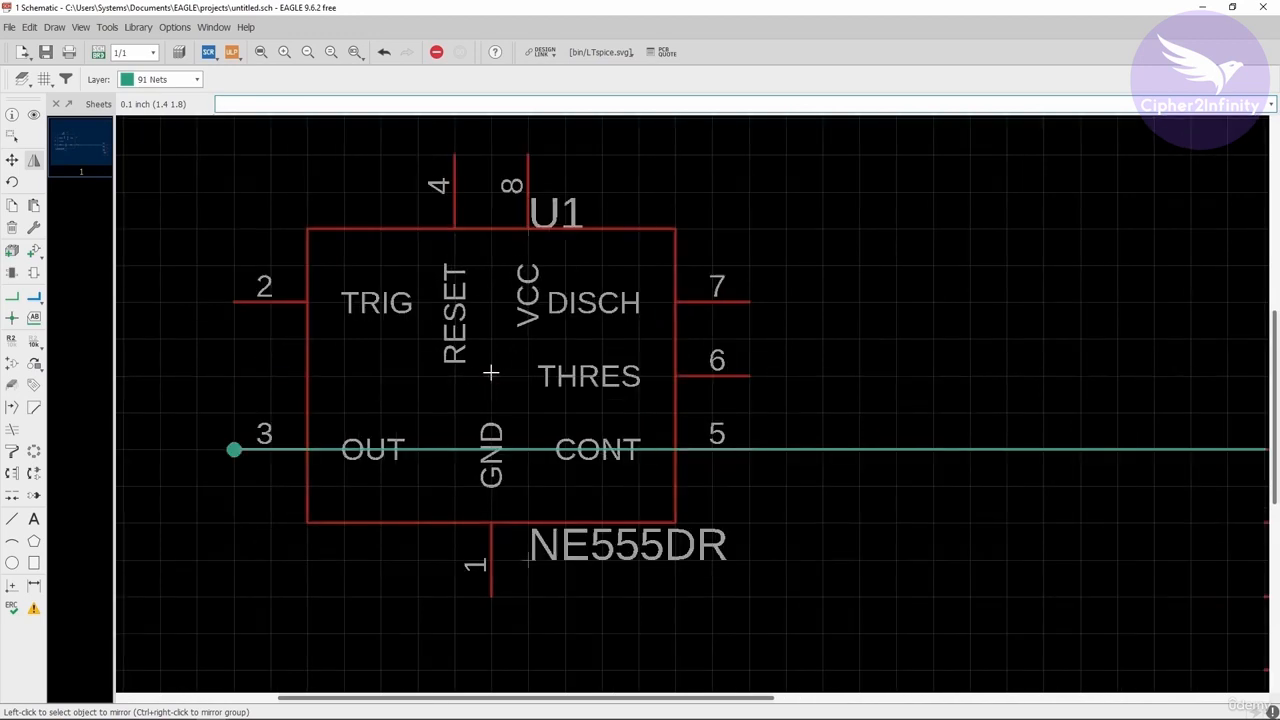
Undo the two mirror operations on U1.
click(35, 162)
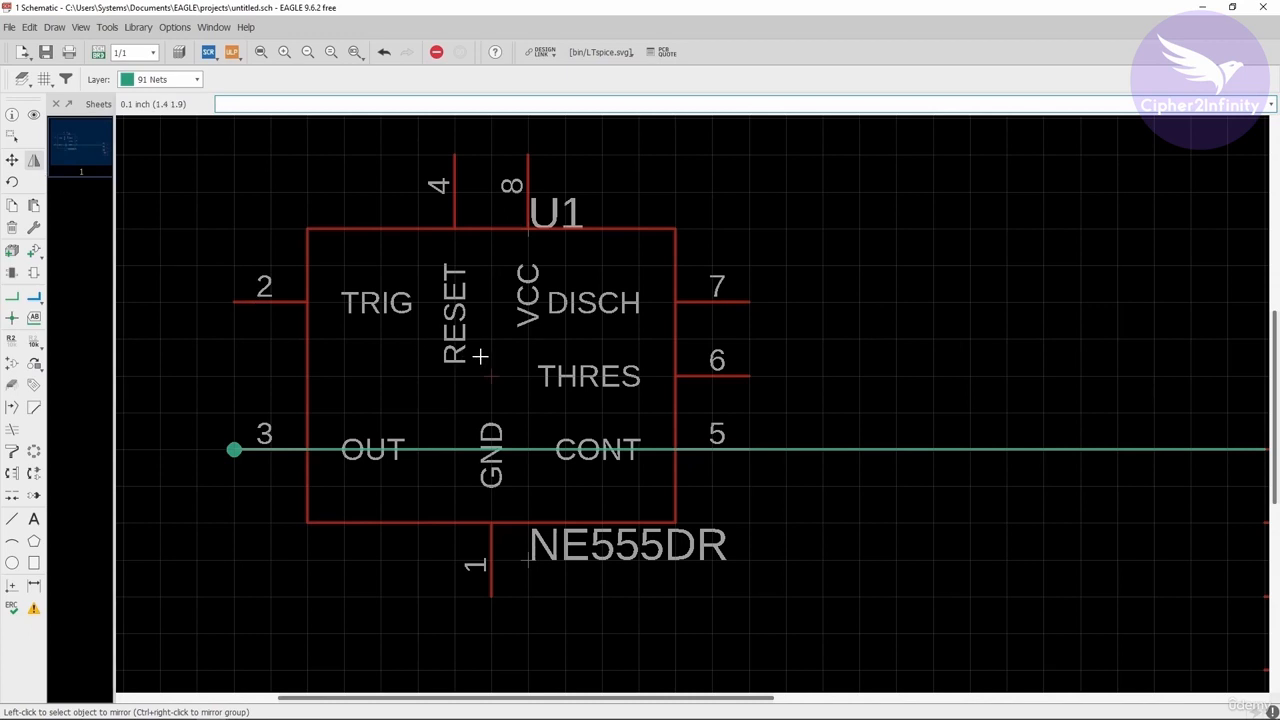
scroll(561, 301, down, 3)
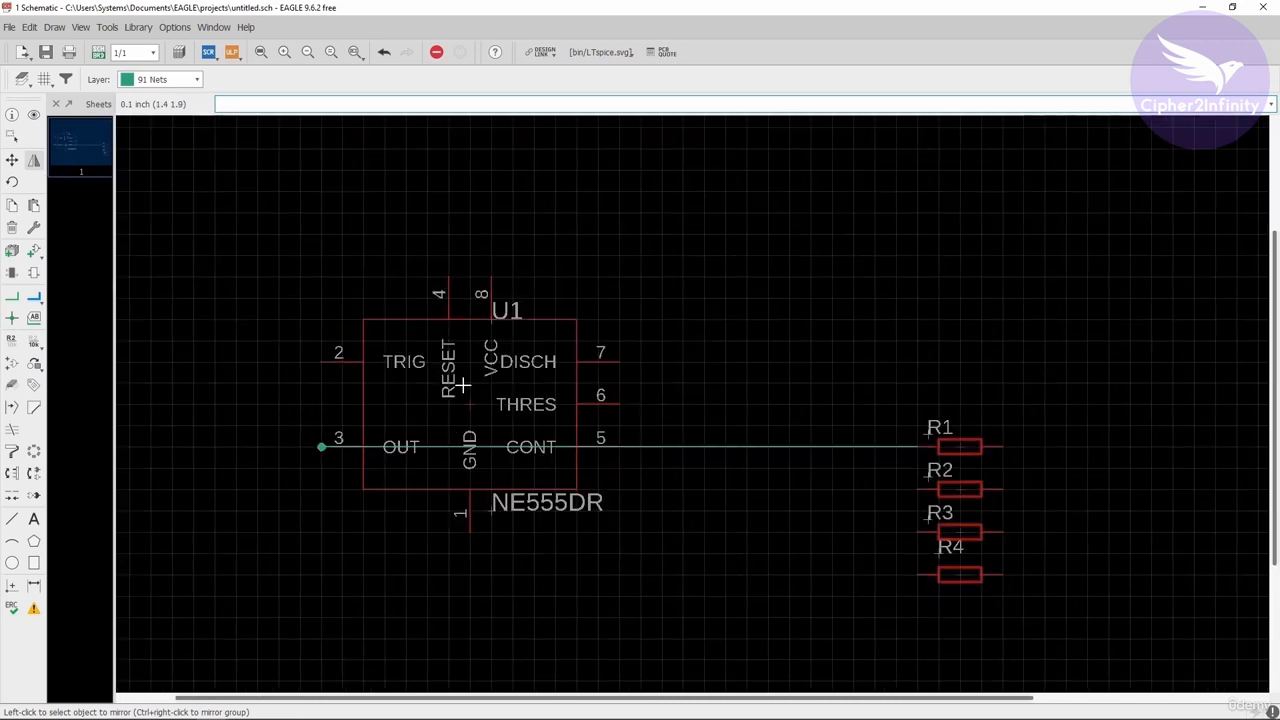
click(383, 53)
click(383, 53)
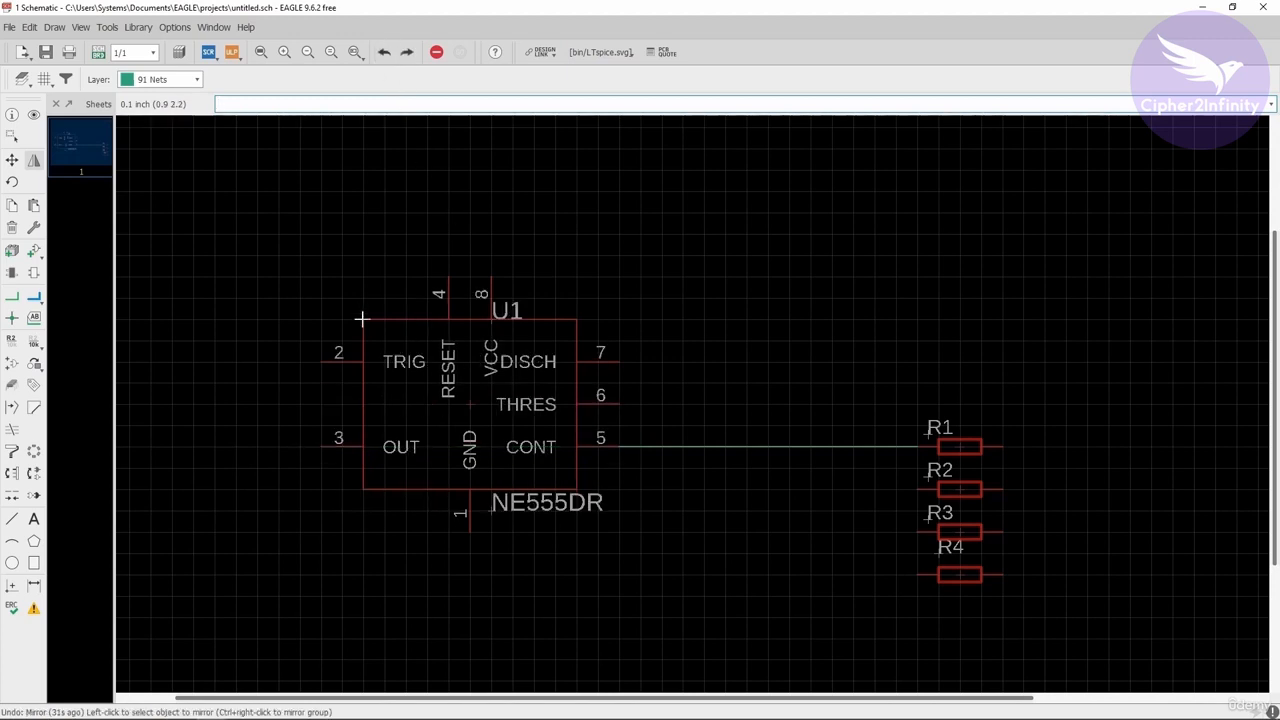
Rotate the NE555DR chip U1 in four 90° steps through a full turn back to its original orientation.
click(11, 183)
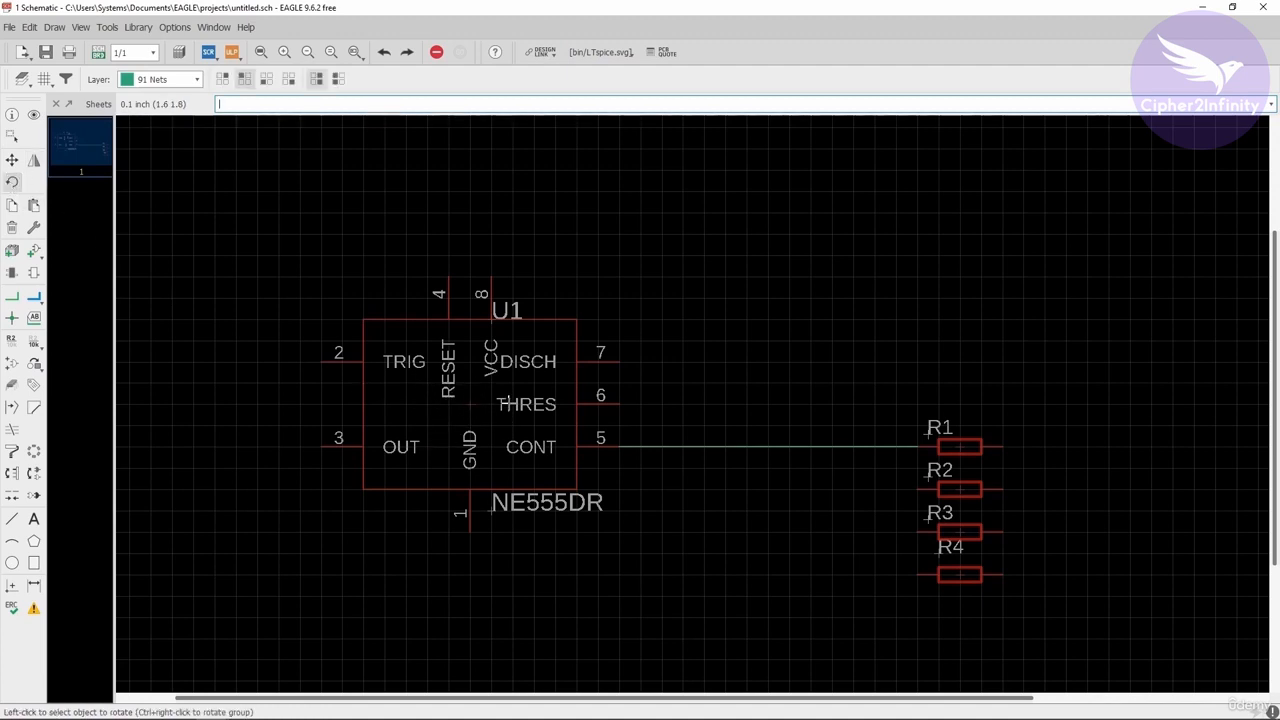
click(11, 185)
scroll(468, 410, up, 1)
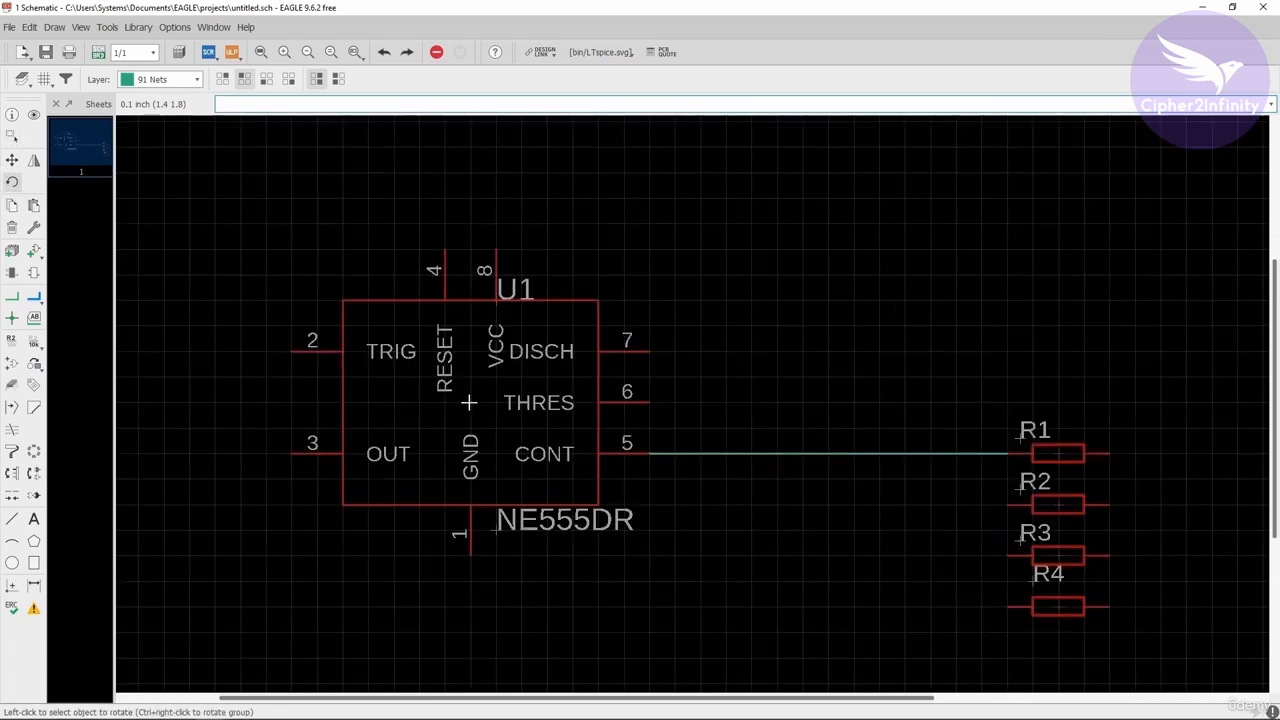
scroll(469, 409, up, 1)
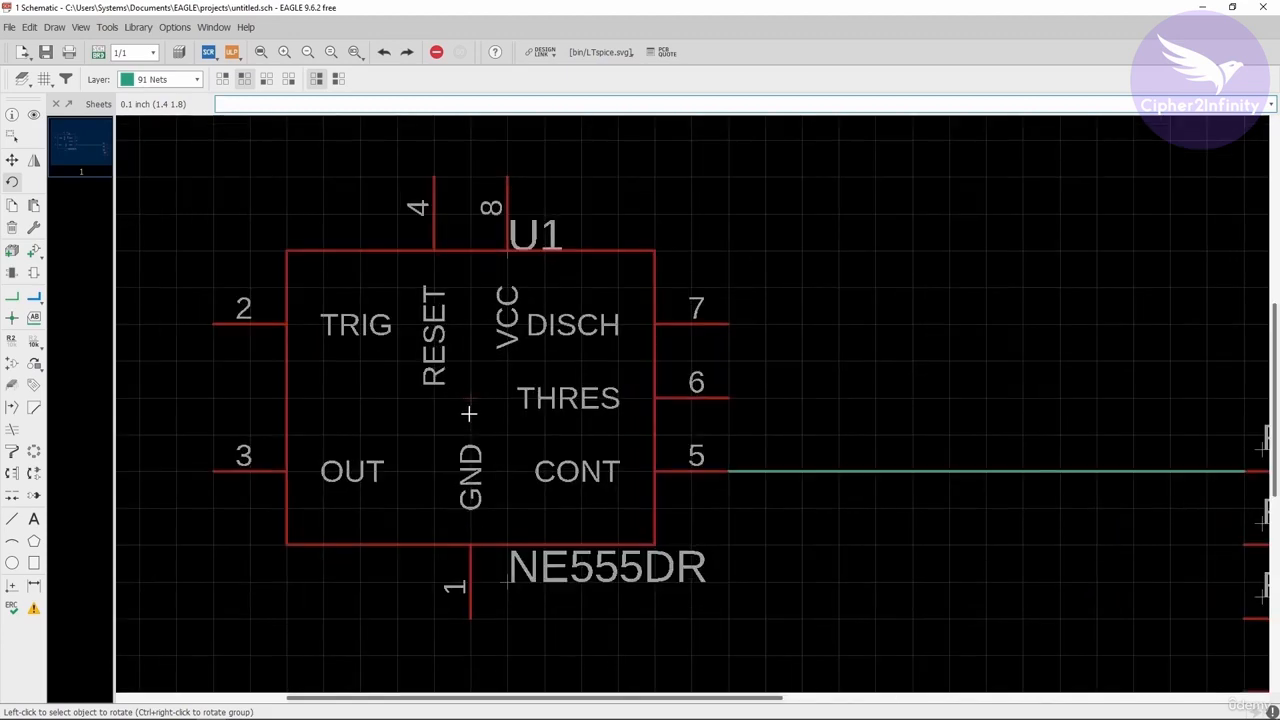
click(470, 396)
scroll(470, 396, down, 2)
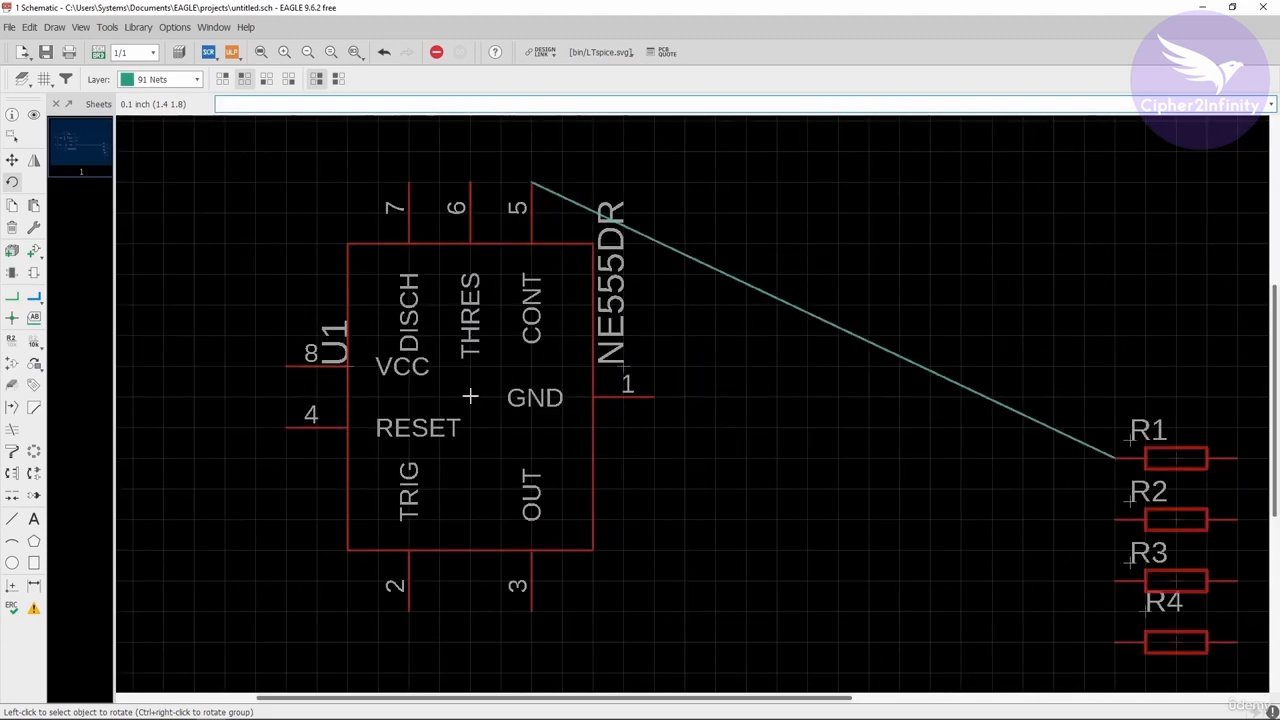
click(470, 396)
click(470, 396)
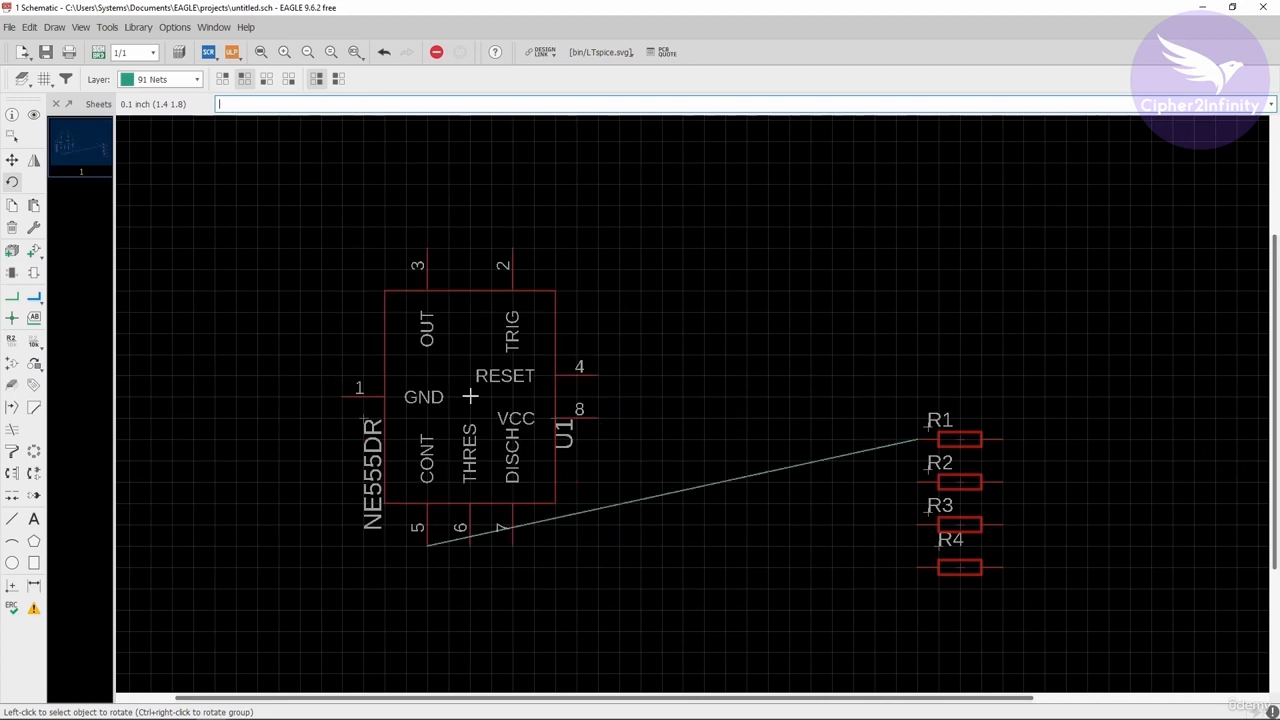
click(470, 396)
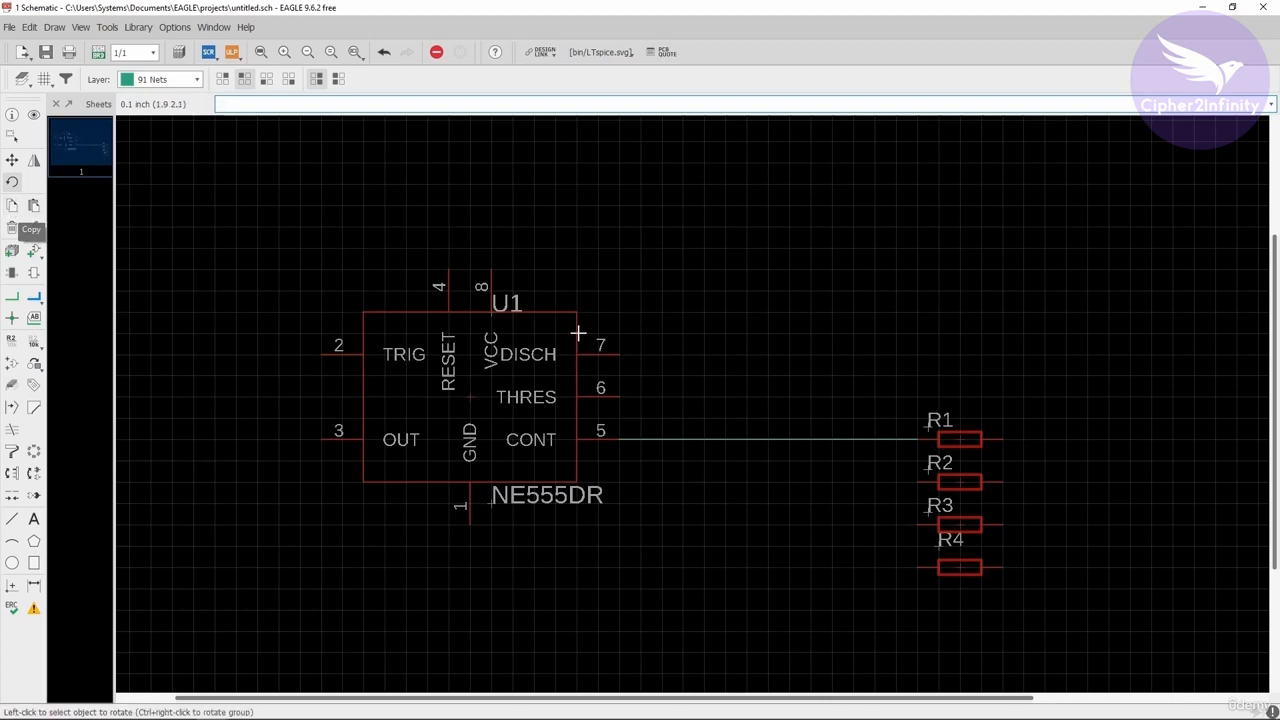
Copy resistor R1 and place the copy to its right, in the same row.
scroll(444, 364, down, 2)
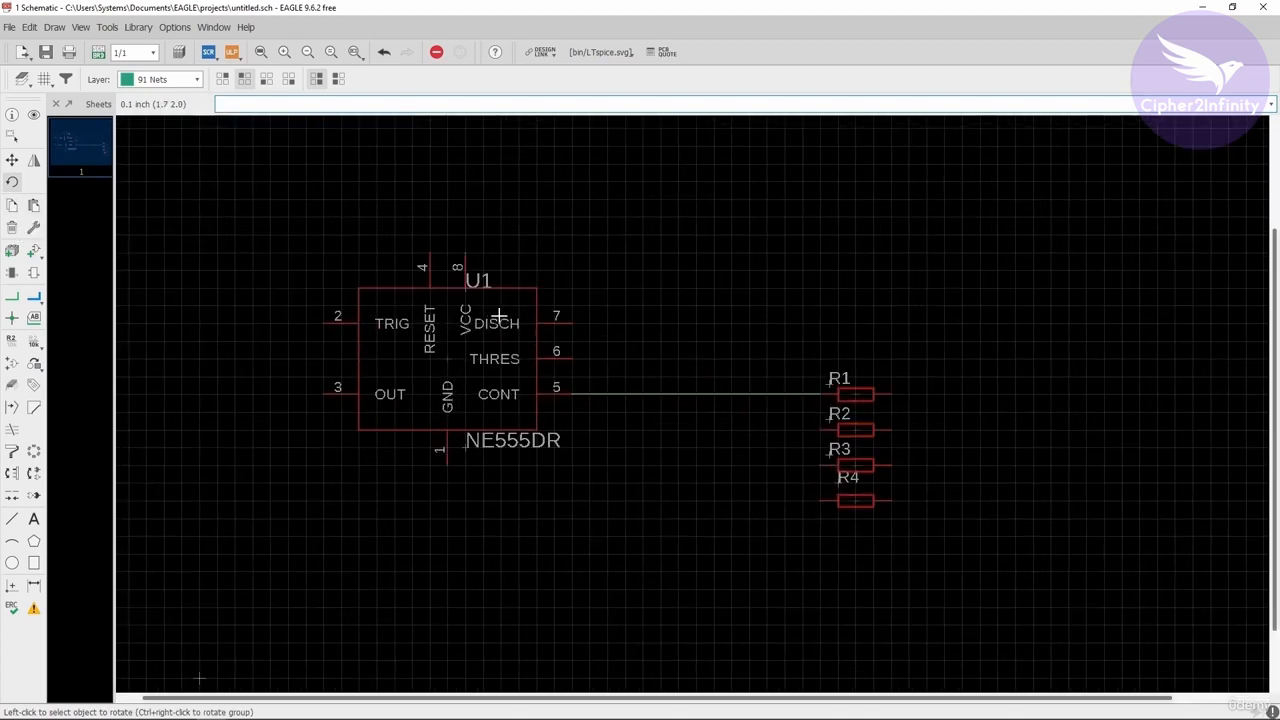
scroll(415, 431, down, 1)
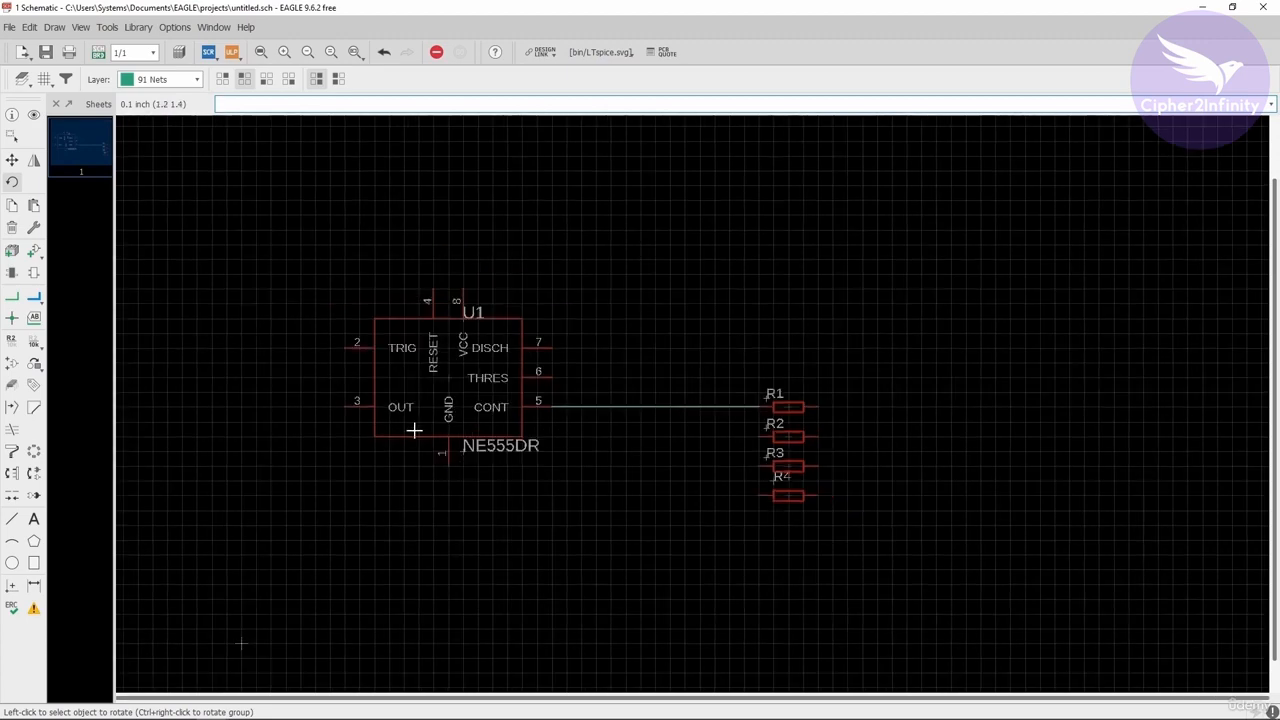
scroll(890, 420, up, 2)
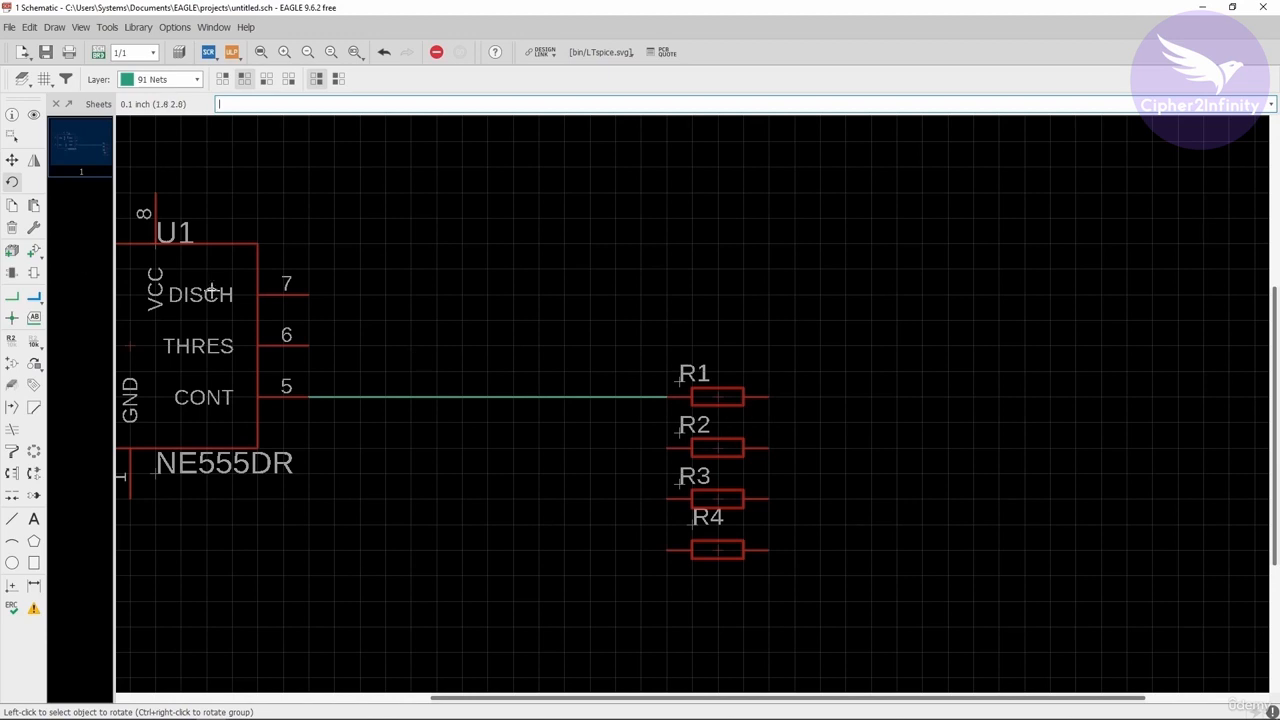
click(11, 207)
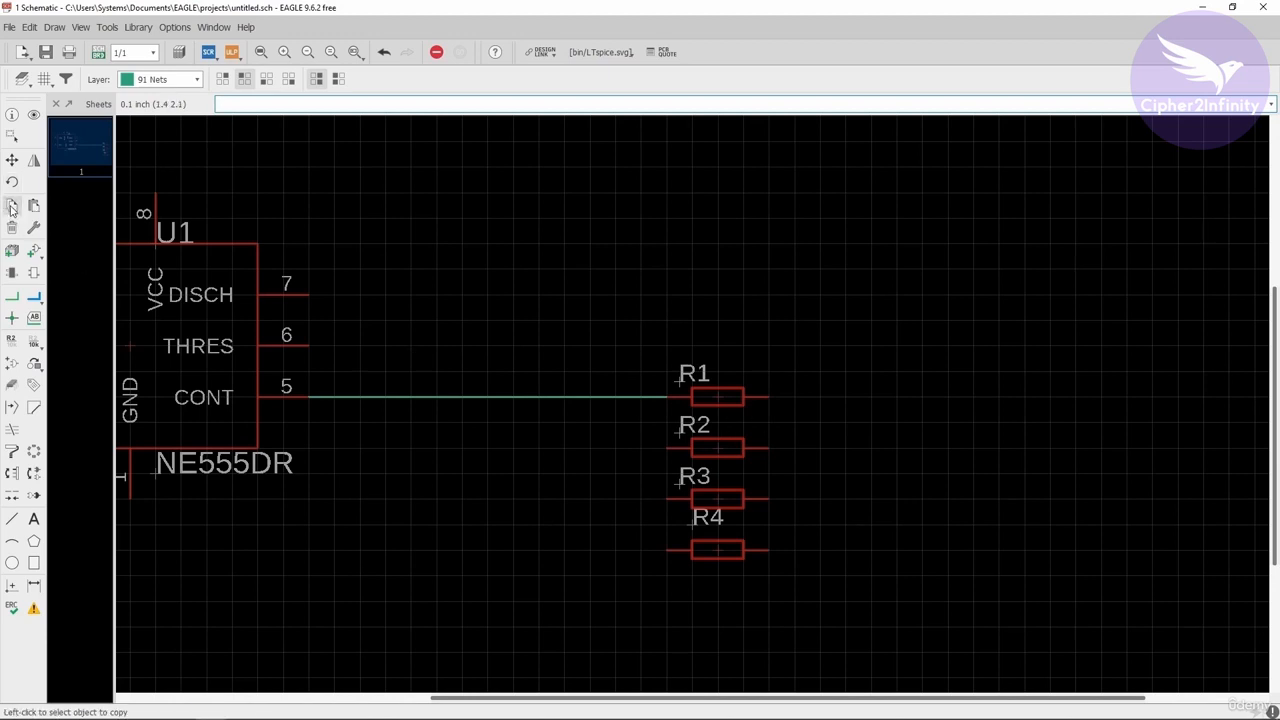
scroll(713, 403, up, 2)
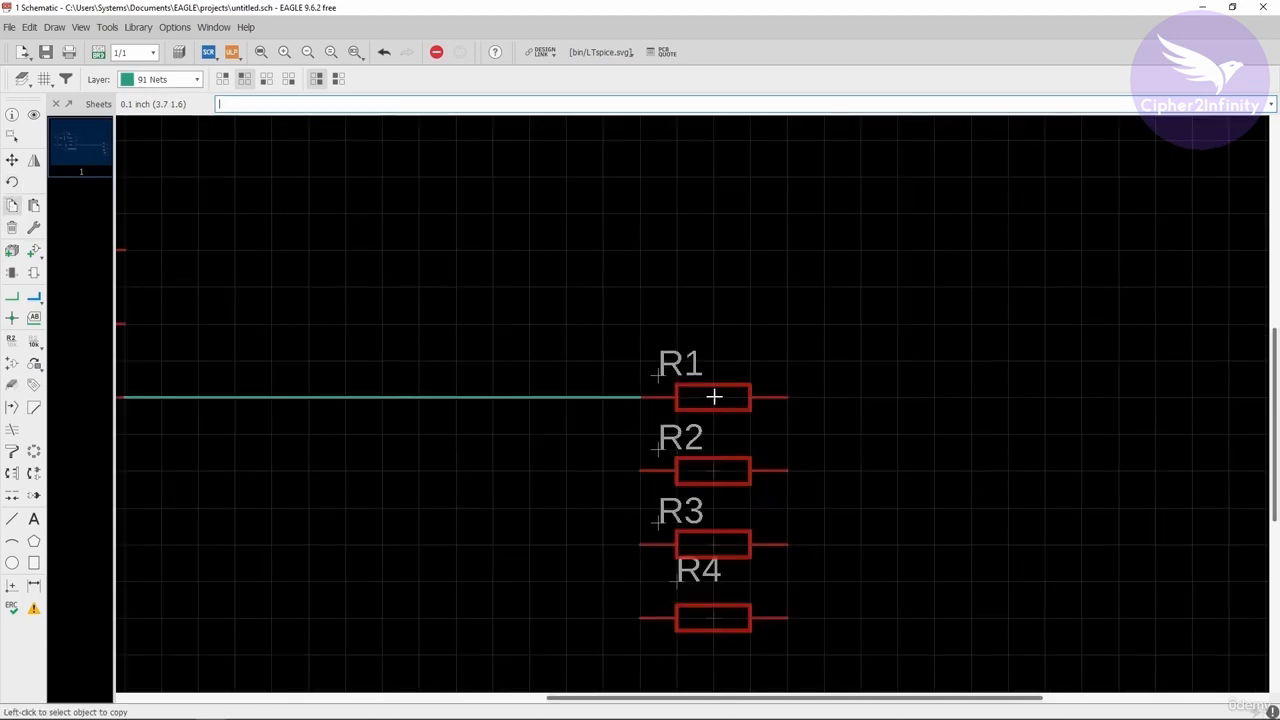
click(713, 397)
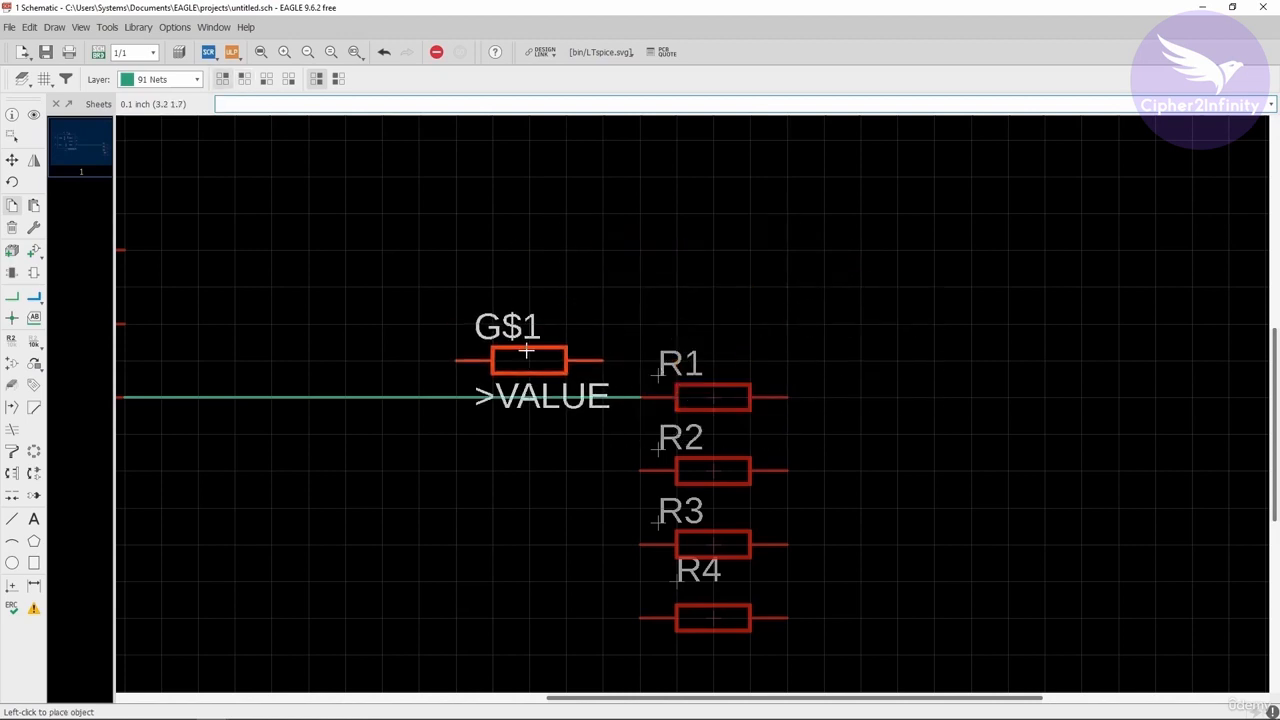
scroll(508, 389, down, 2)
scroll(508, 389, down, 1)
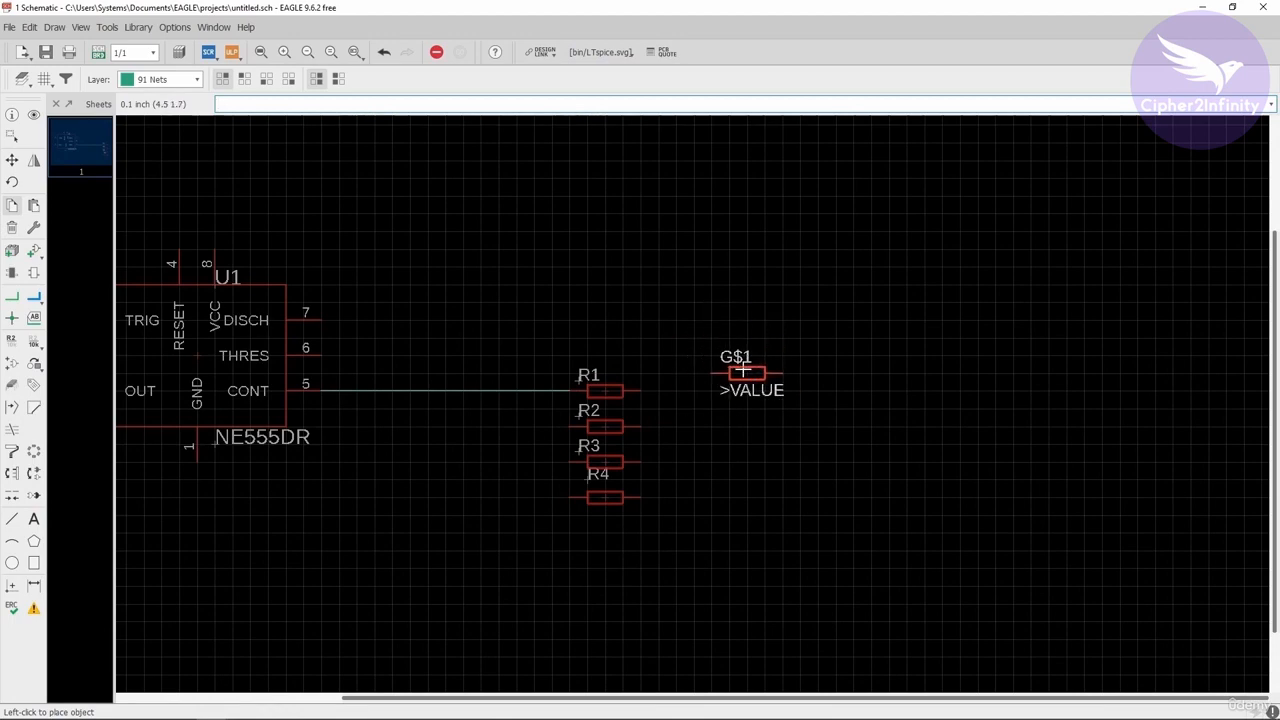
scroll(731, 395, up, 1)
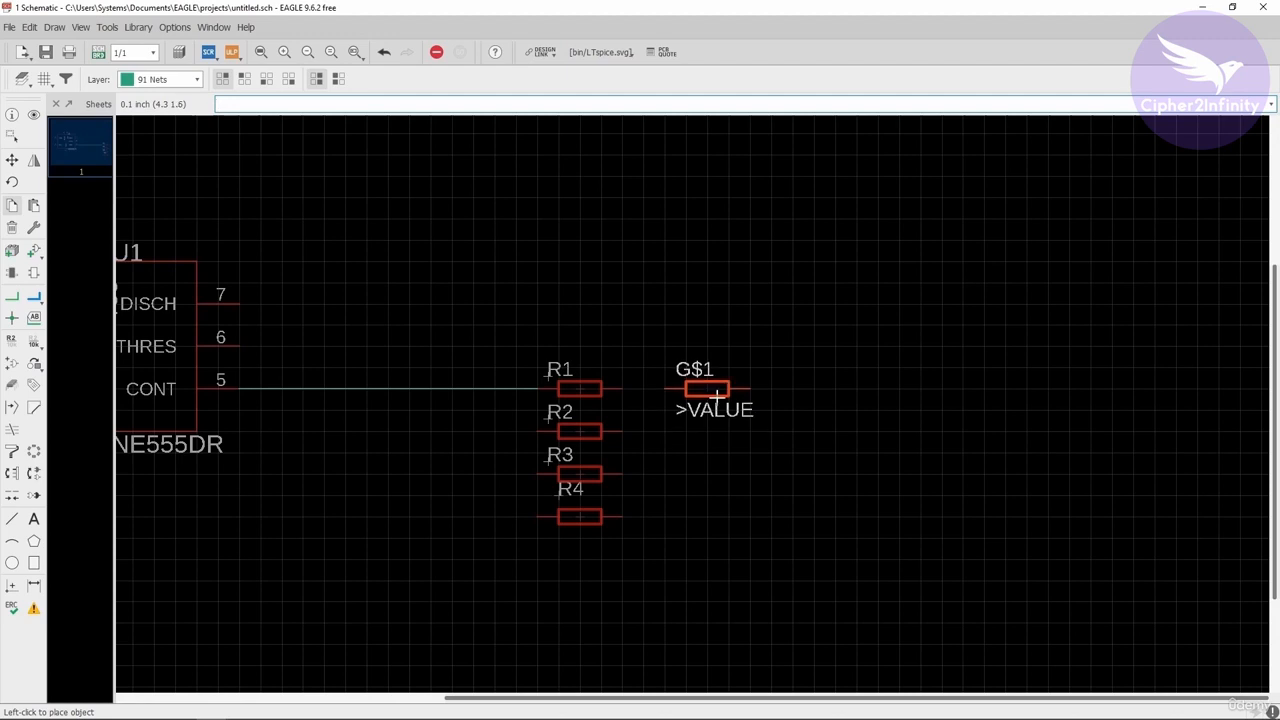
click(748, 392)
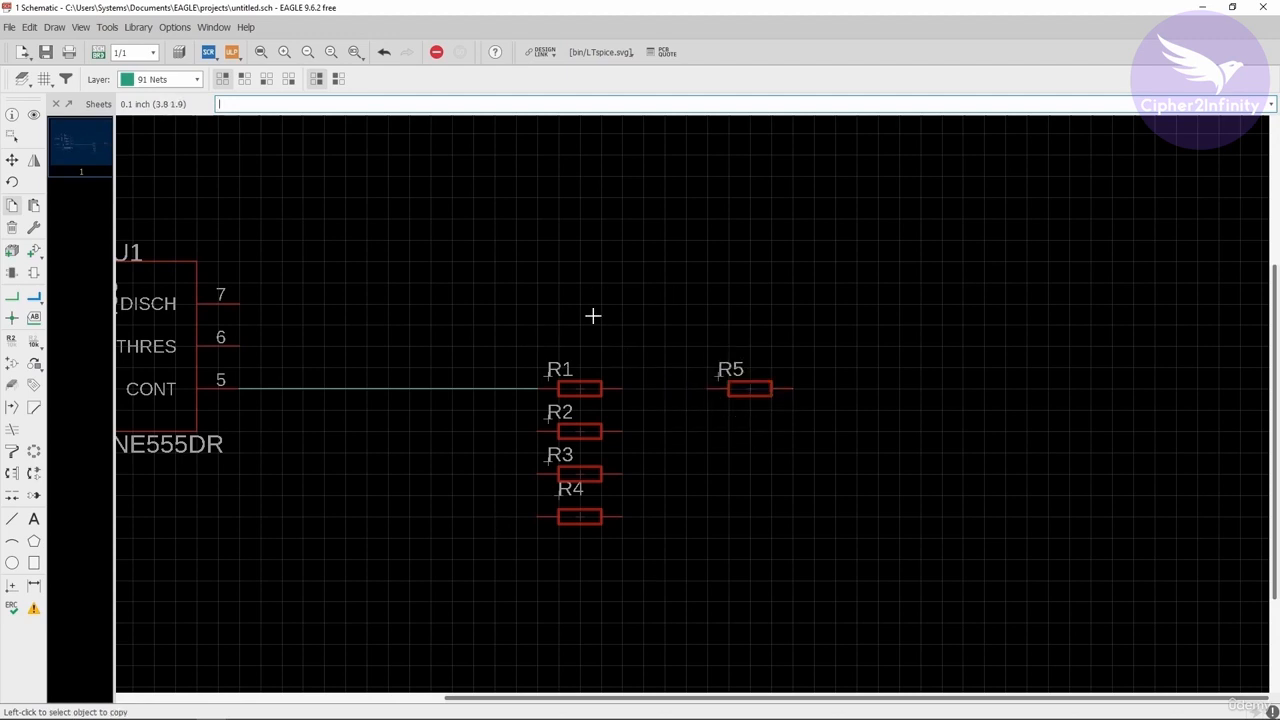
Try to copy resistors R1, R2, R3 and R5 together as a group.
click(11, 208)
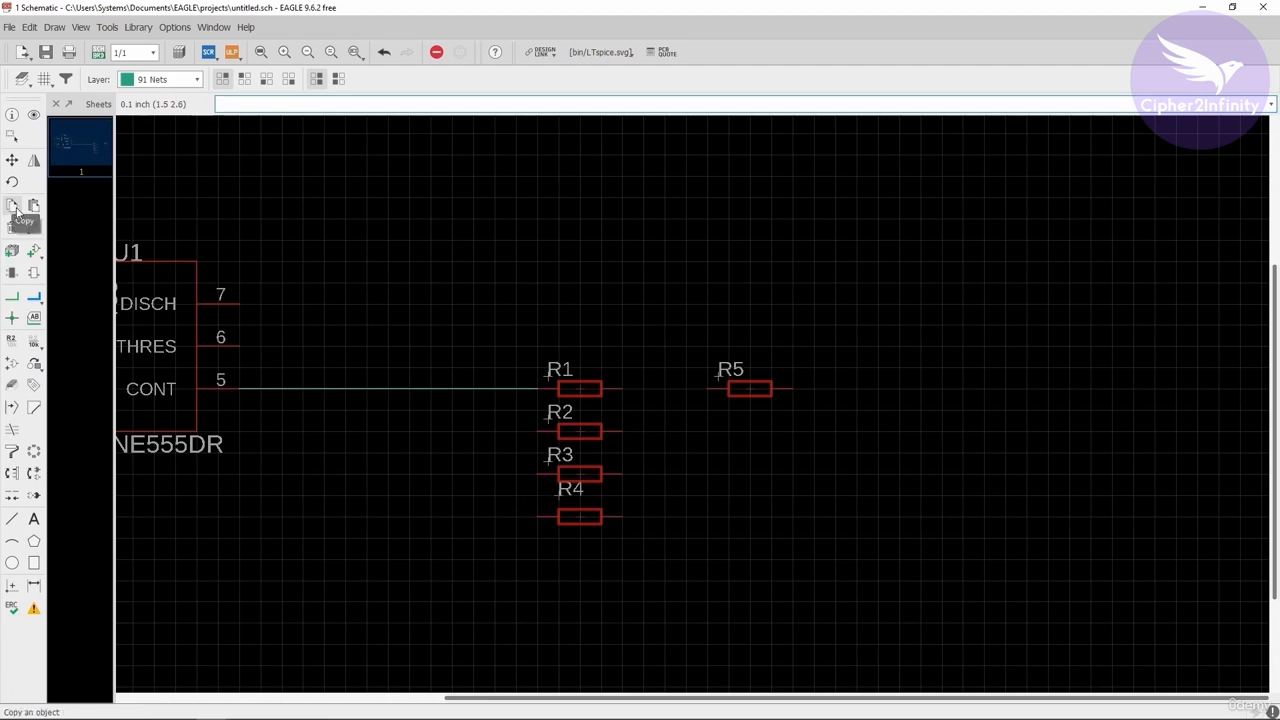
scroll(772, 401, down, 2)
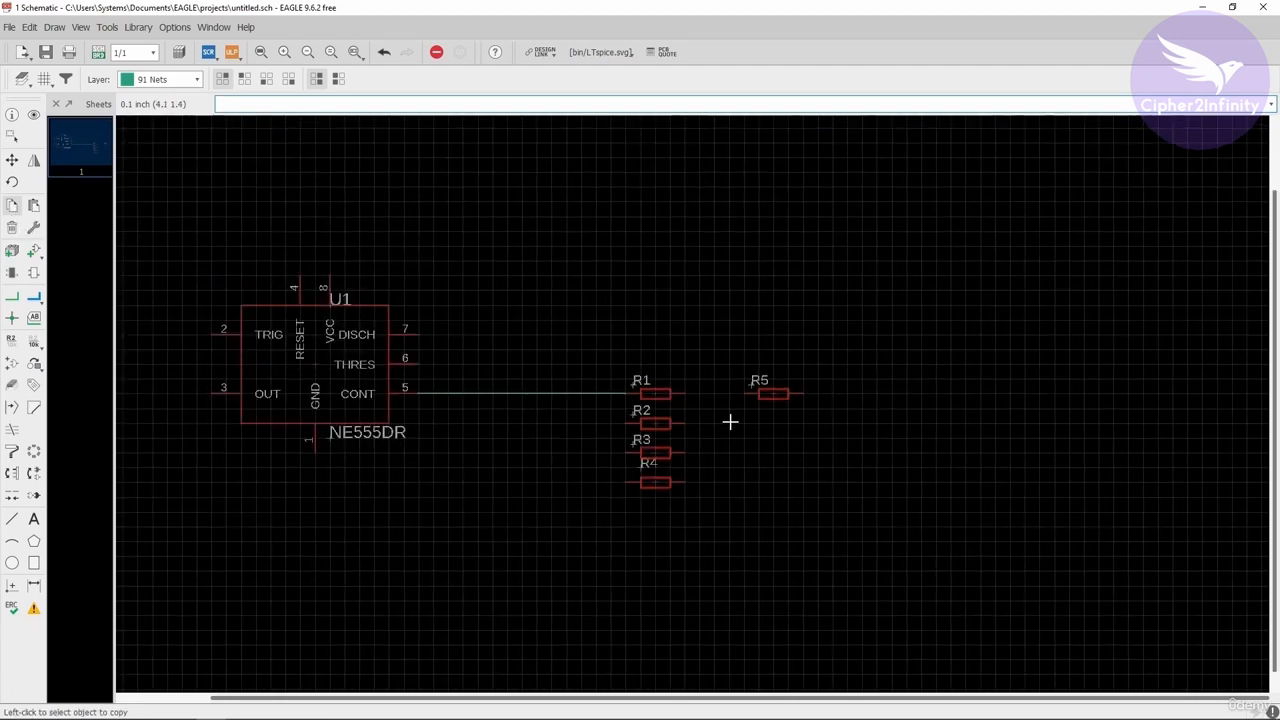
click(33, 207)
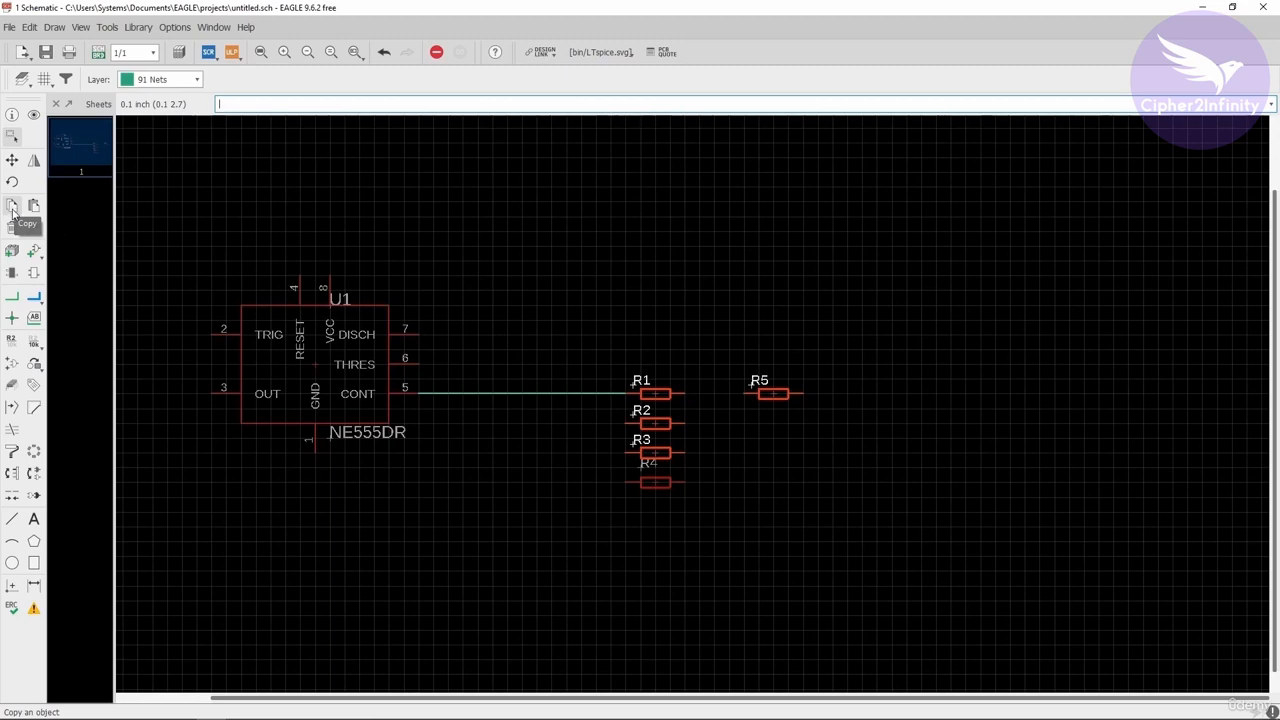
click(12, 207)
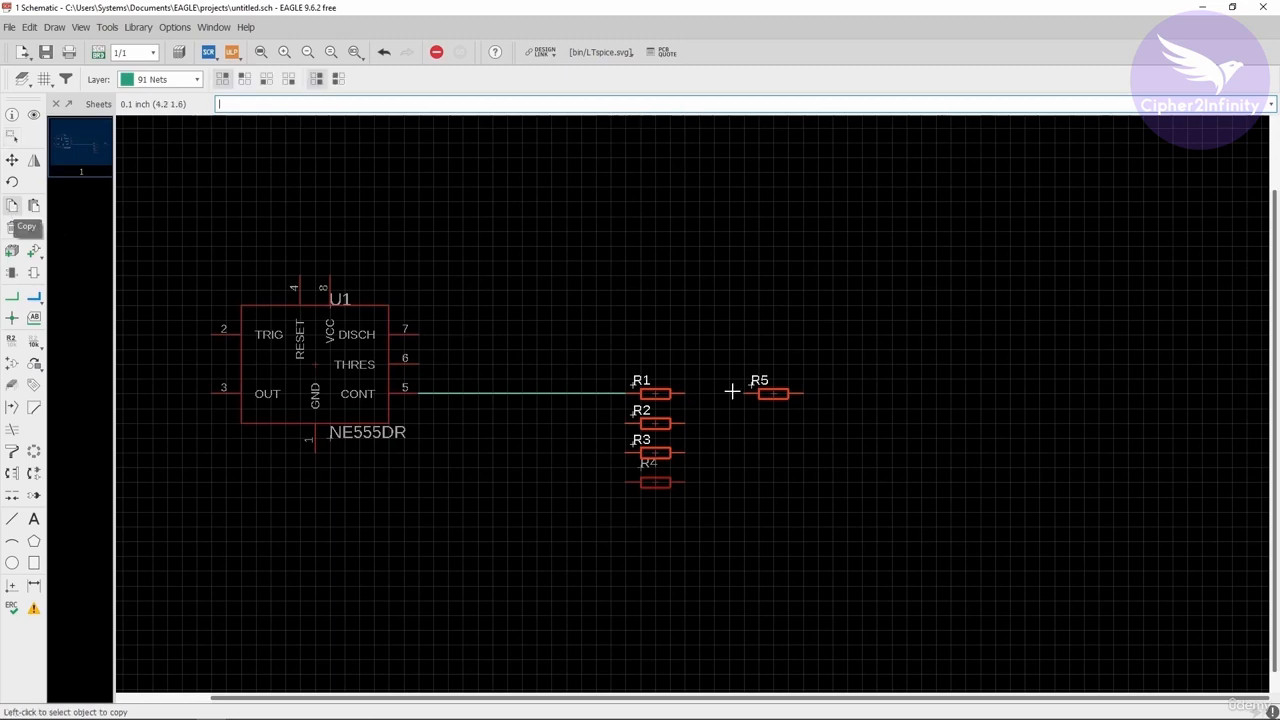
scroll(811, 405, up, 2)
key(Escape)
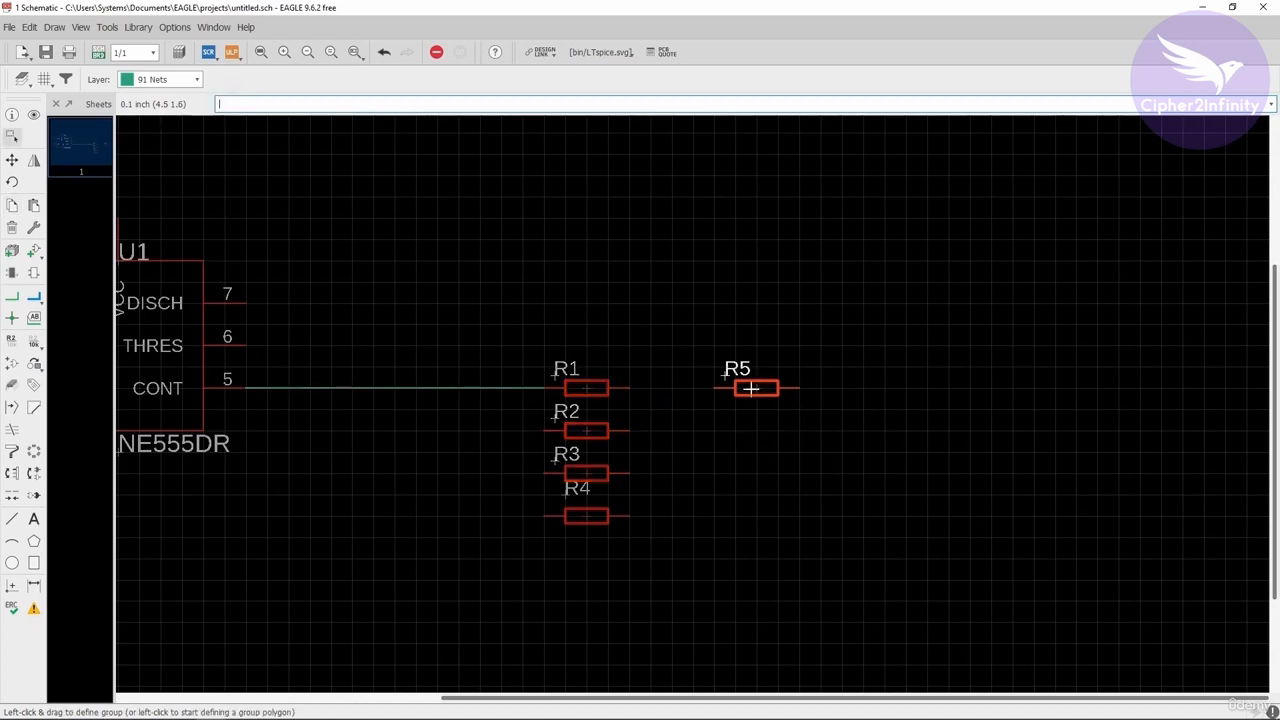
Copy resistor R5 and place the copy to its right, in the same row.
click(11, 206)
click(757, 391)
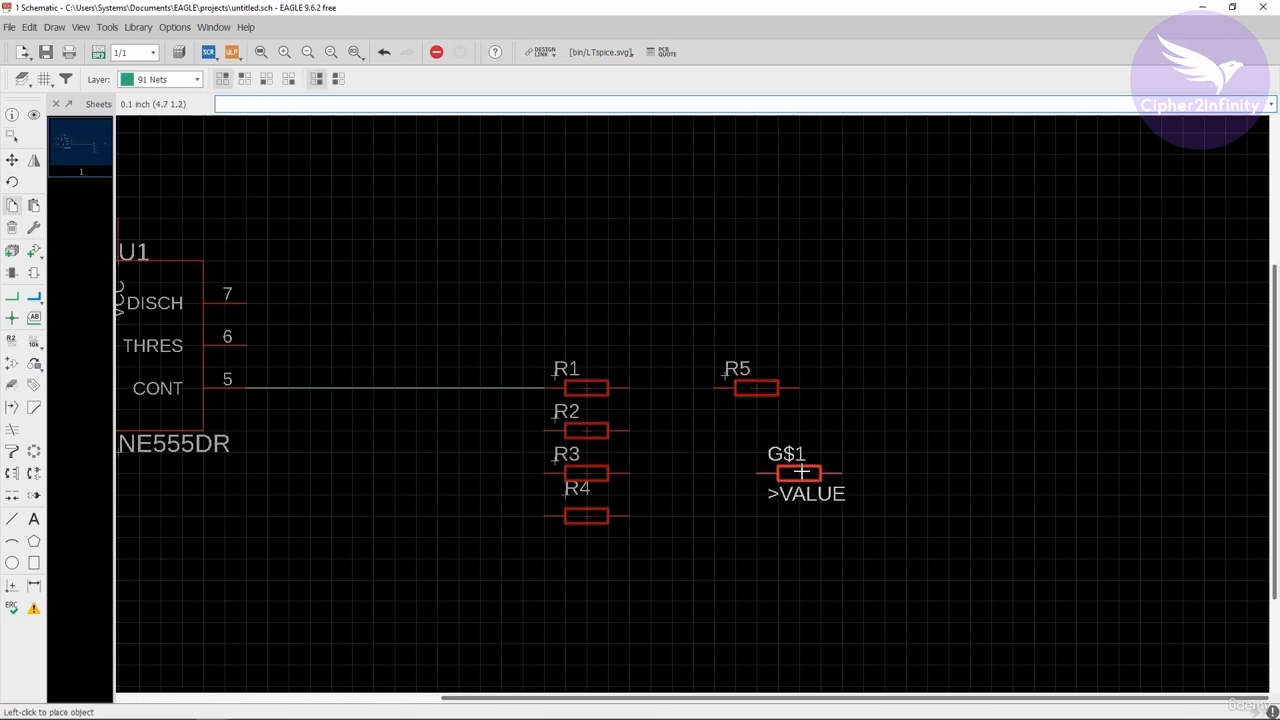
click(884, 395)
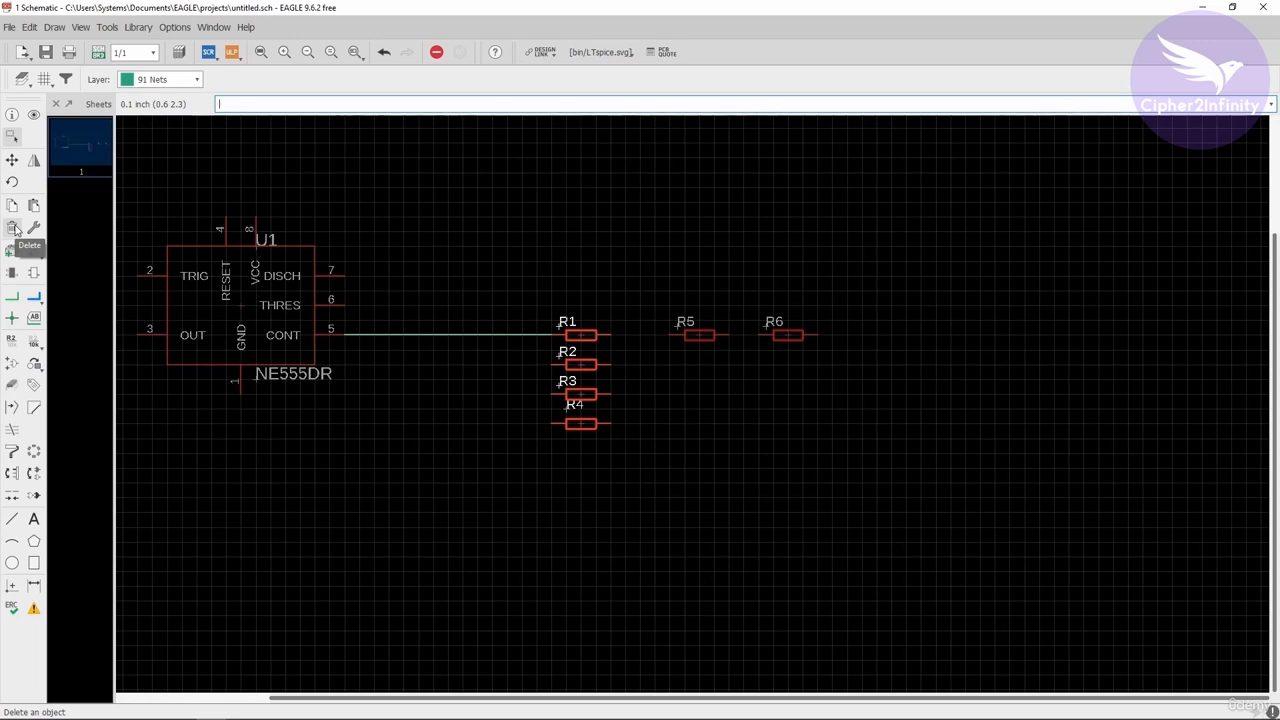
click(12, 250)
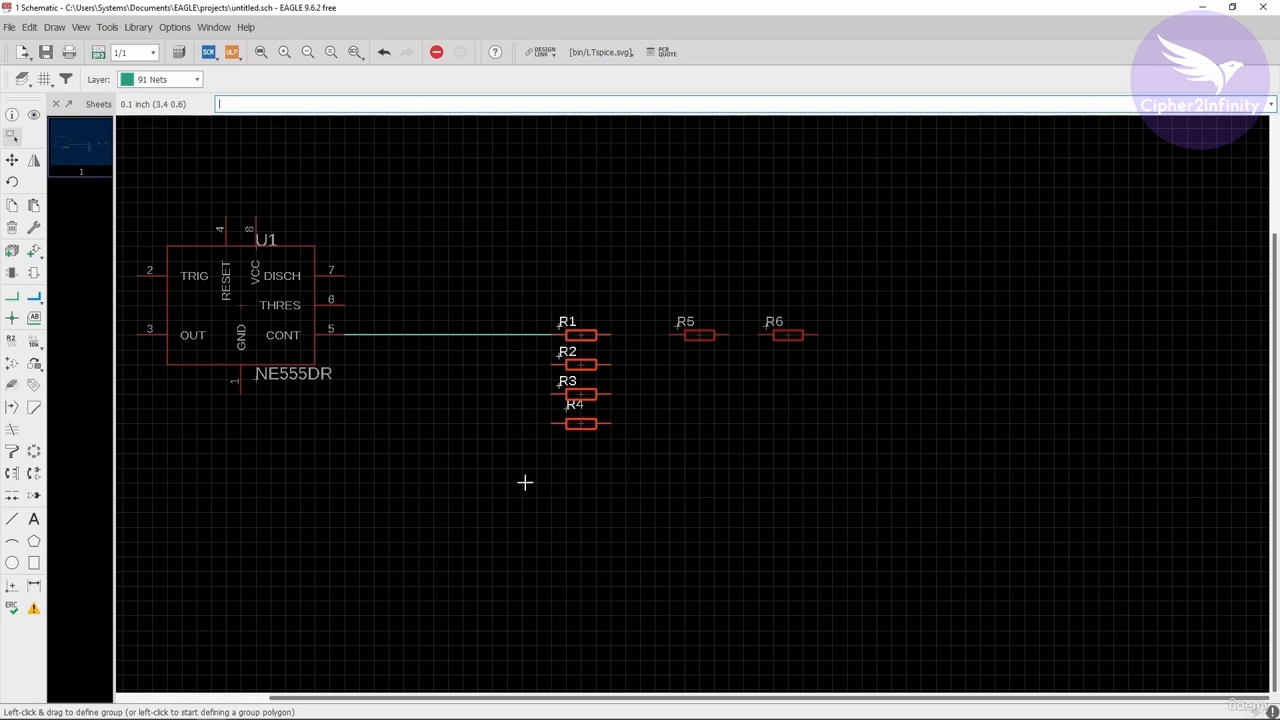
Delete the copied resistors R6 and R5, keeping the column of R1 to R4.
click(12, 229)
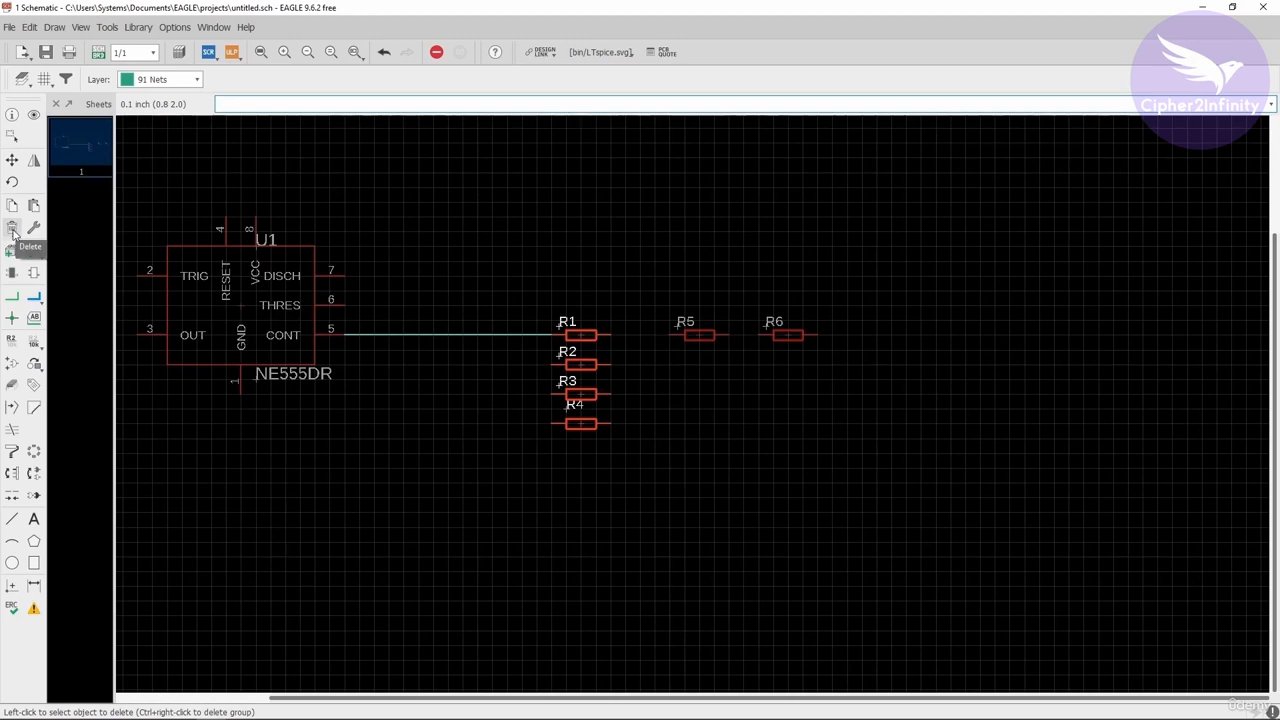
scroll(833, 343, up, 2)
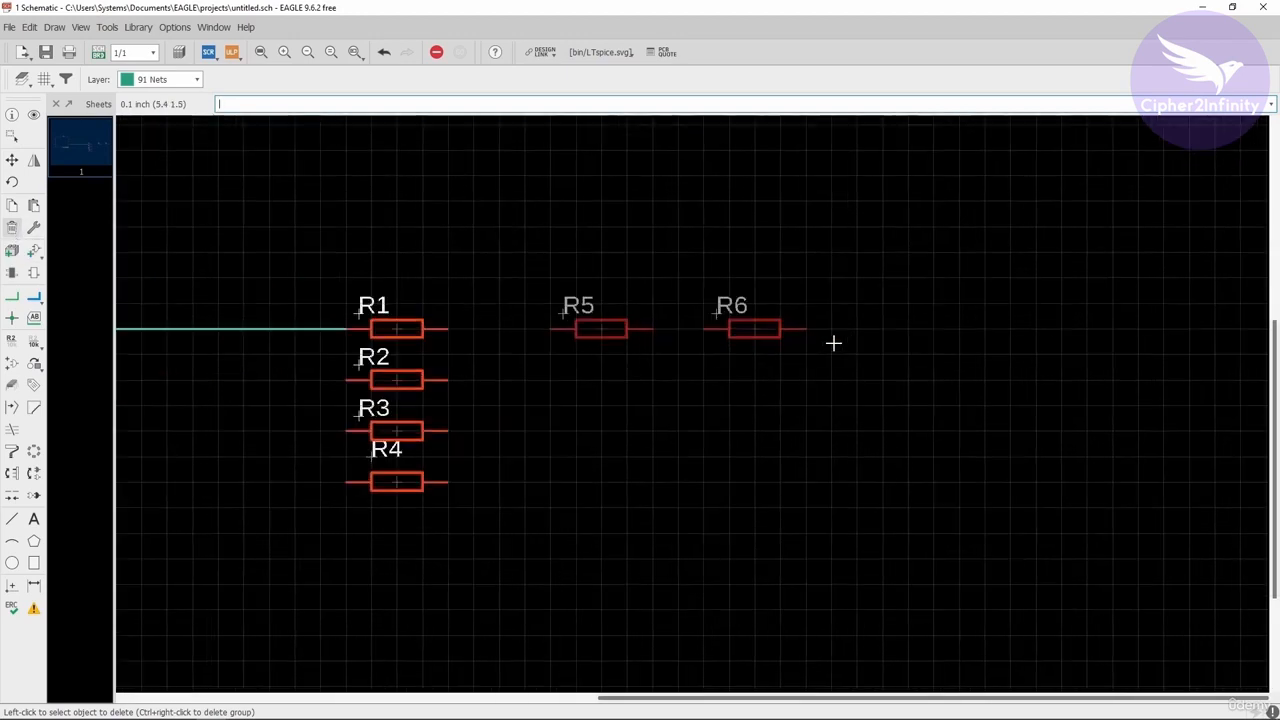
click(754, 327)
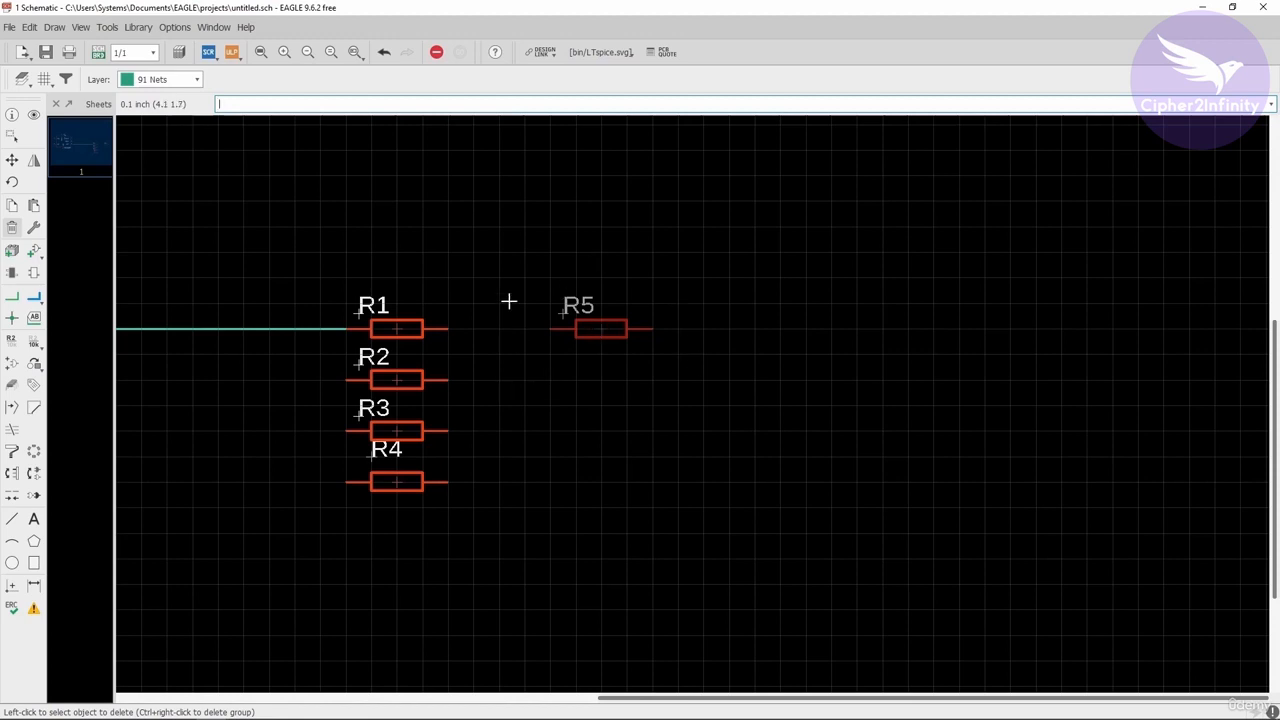
click(600, 327)
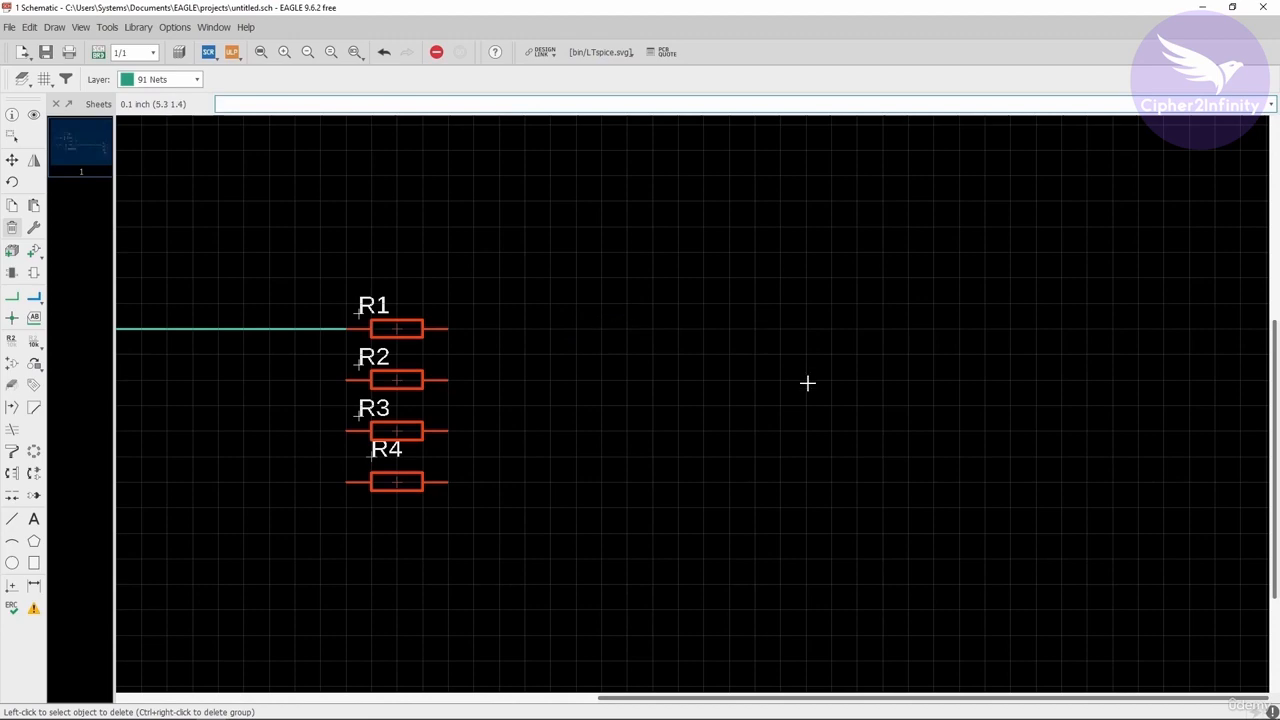
scroll(806, 383, down, 2)
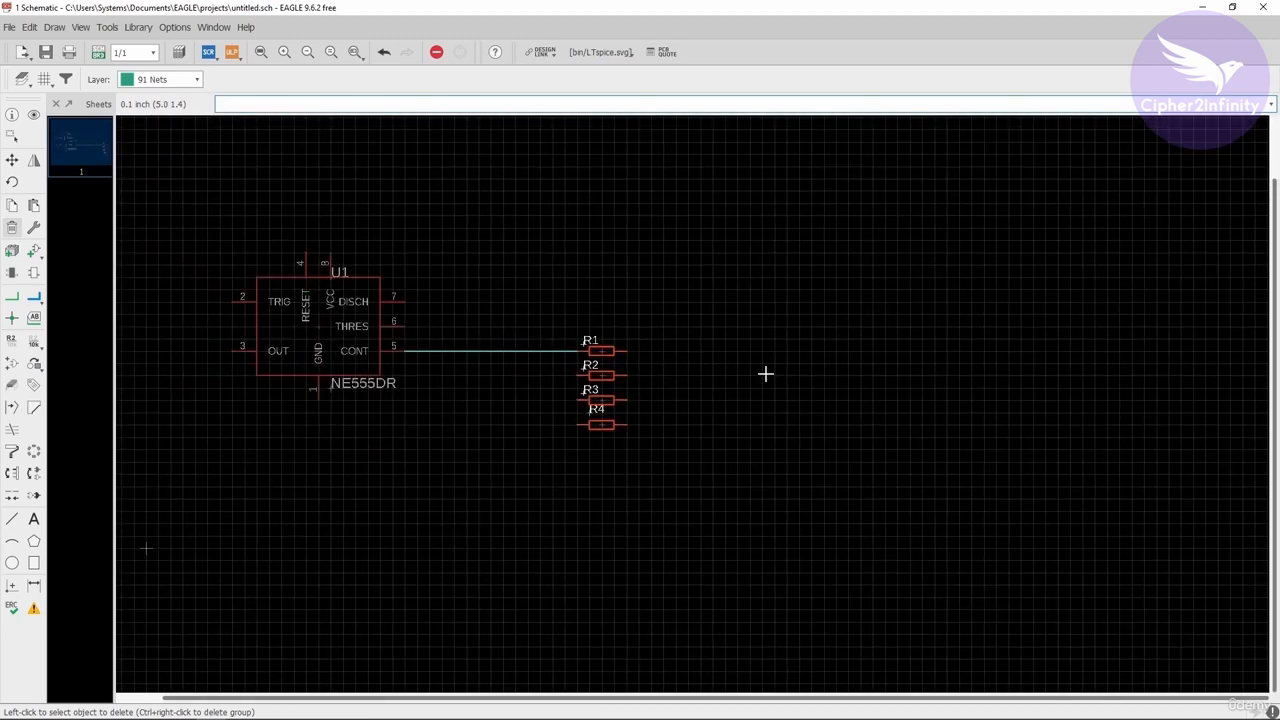
click(12, 228)
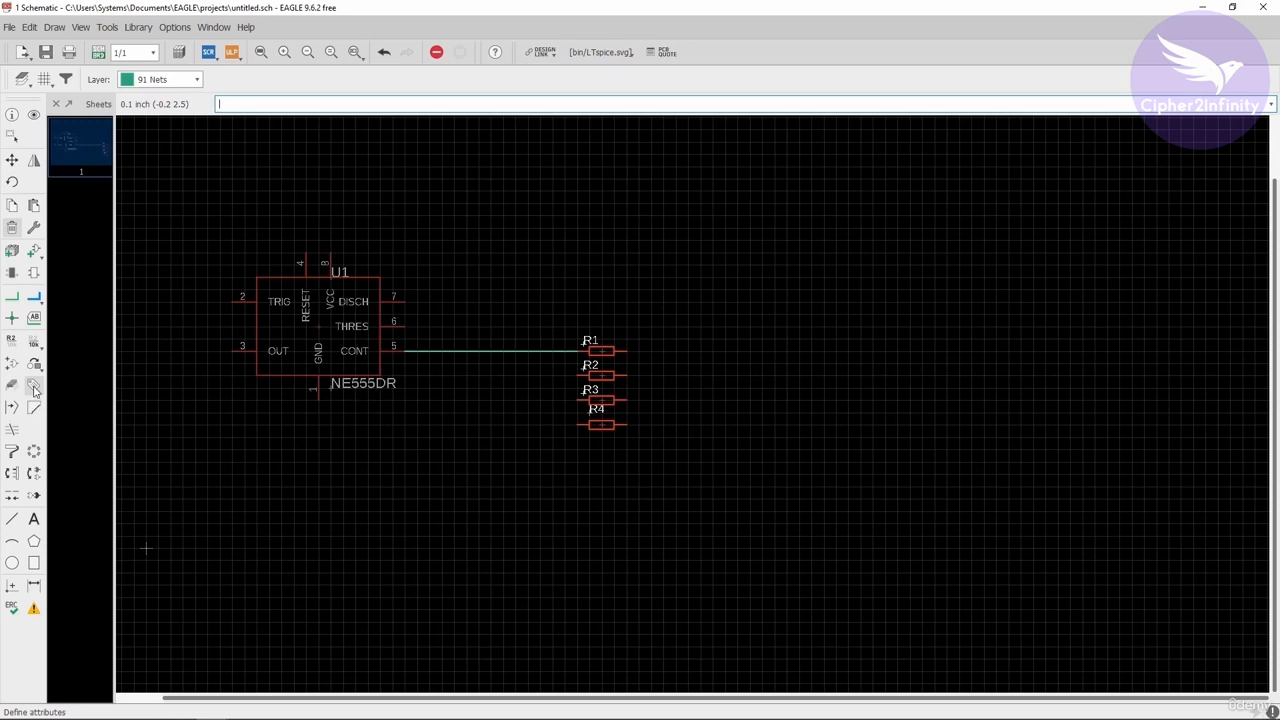
Draw a net wire from U1's DISCH pin 7 to the left pin of R3, crossing the wire between pin 5 and R1.
click(10, 298)
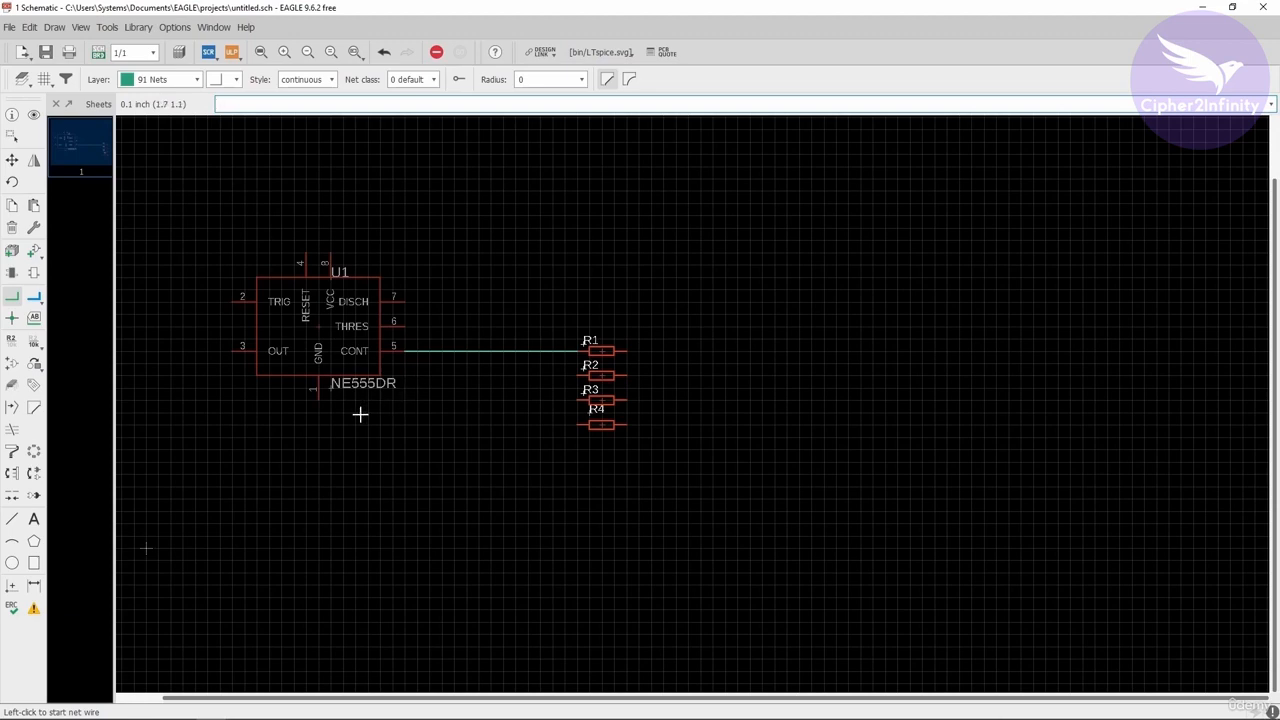
scroll(320, 398, up, 3)
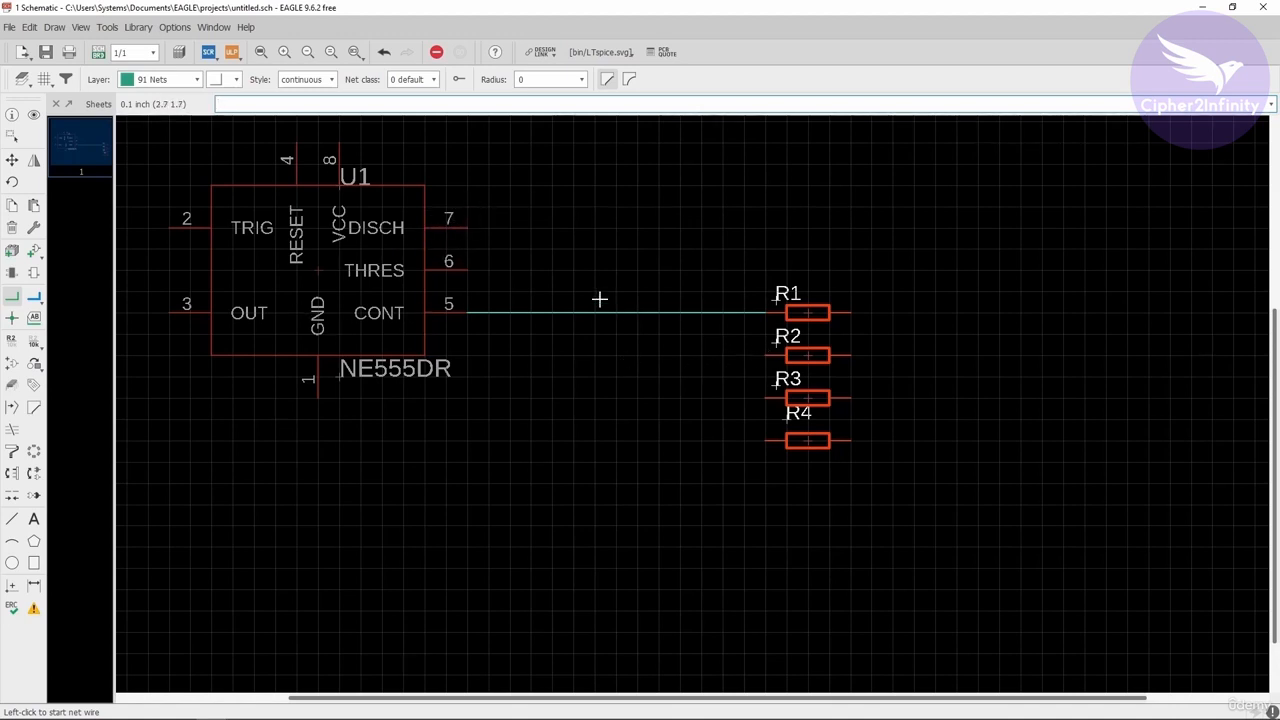
click(12, 296)
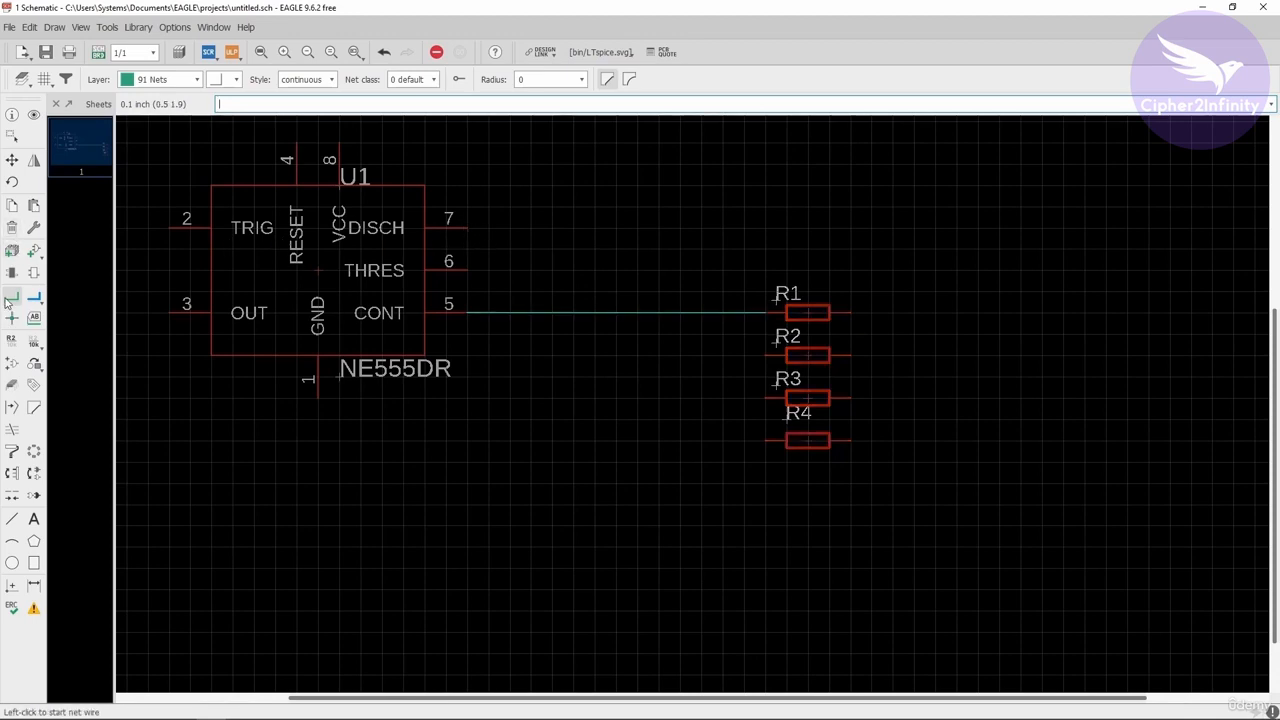
scroll(474, 231, up, 2)
scroll(476, 233, up, 1)
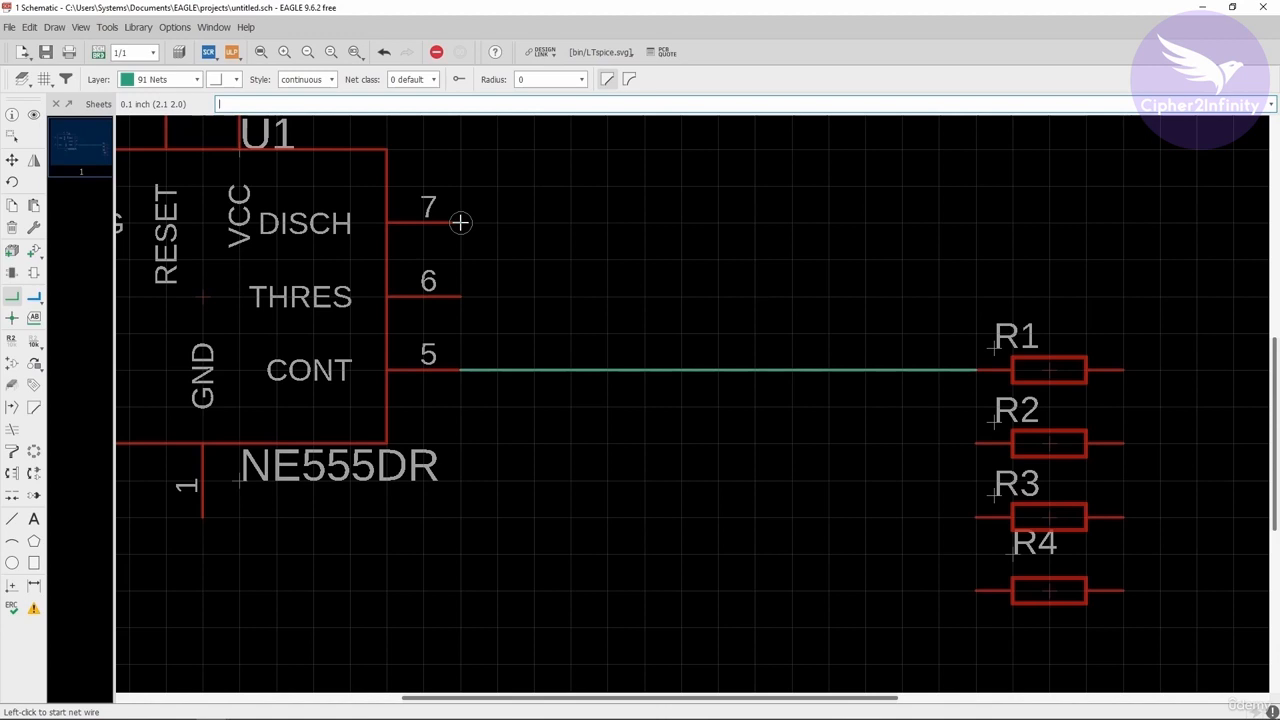
click(460, 222)
scroll(383, 200, down, 2)
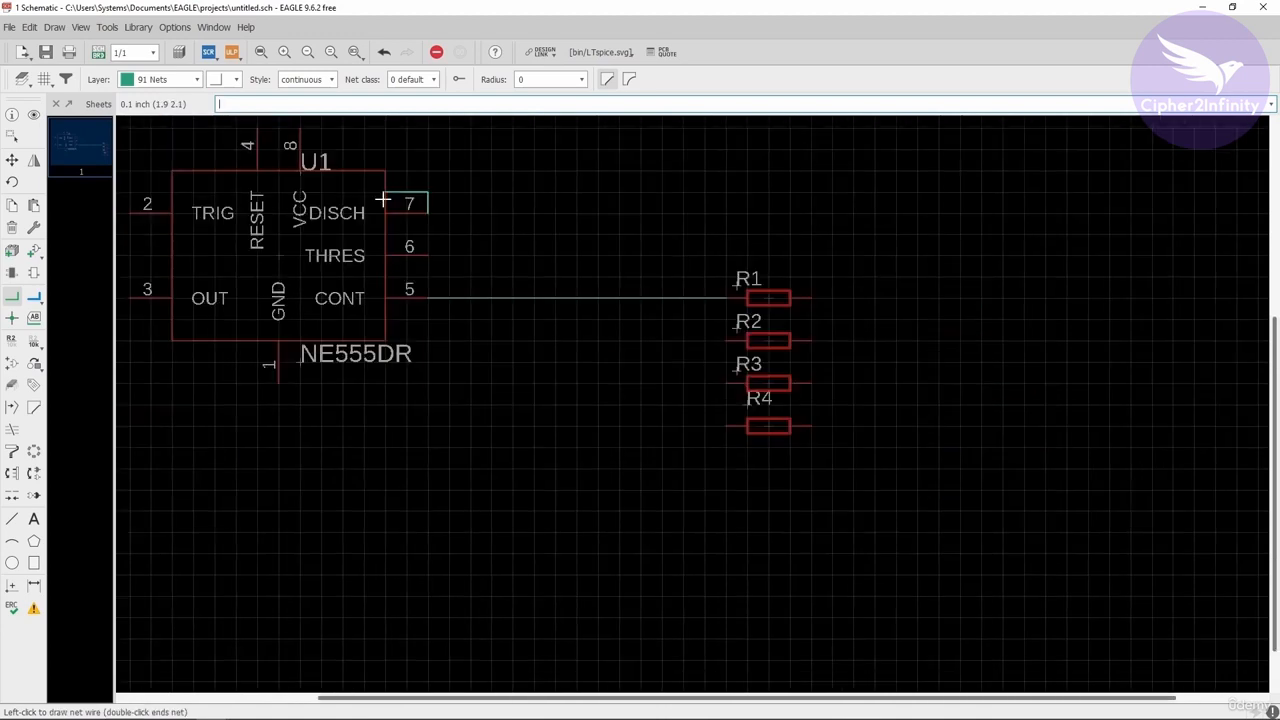
scroll(578, 212, up, 1)
click(578, 213)
click(578, 315)
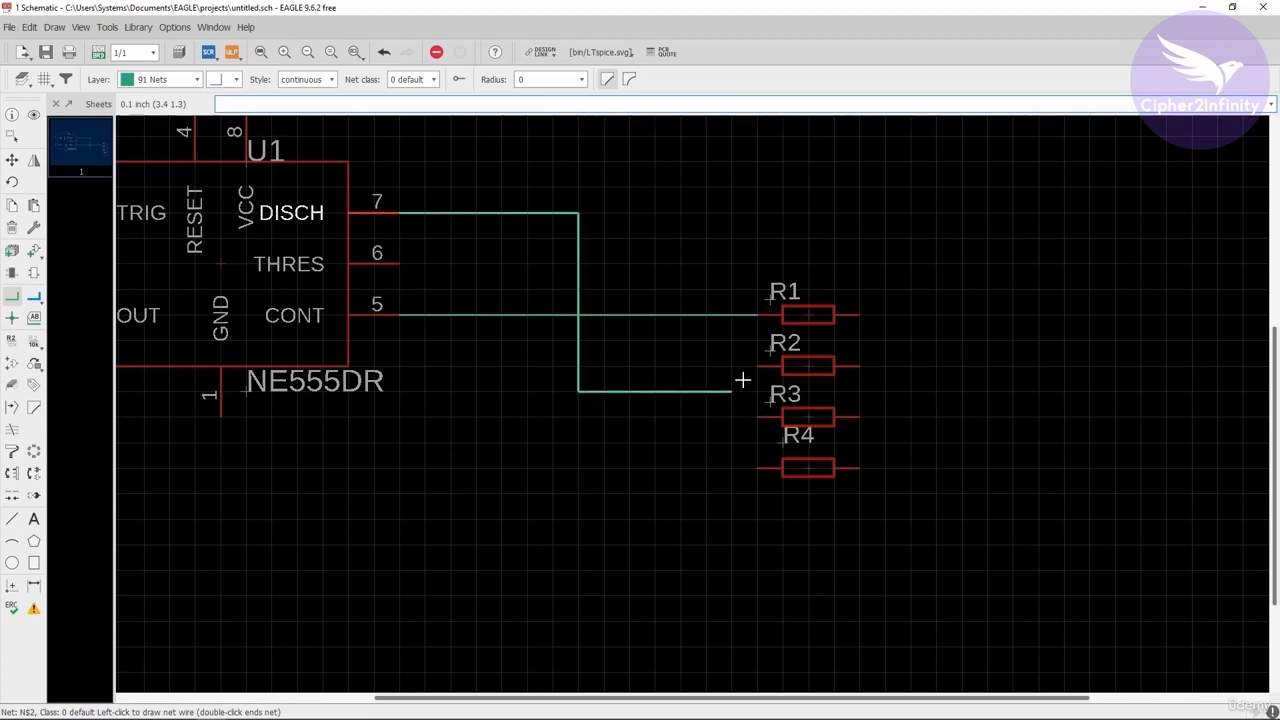
scroll(742, 380, up, 1)
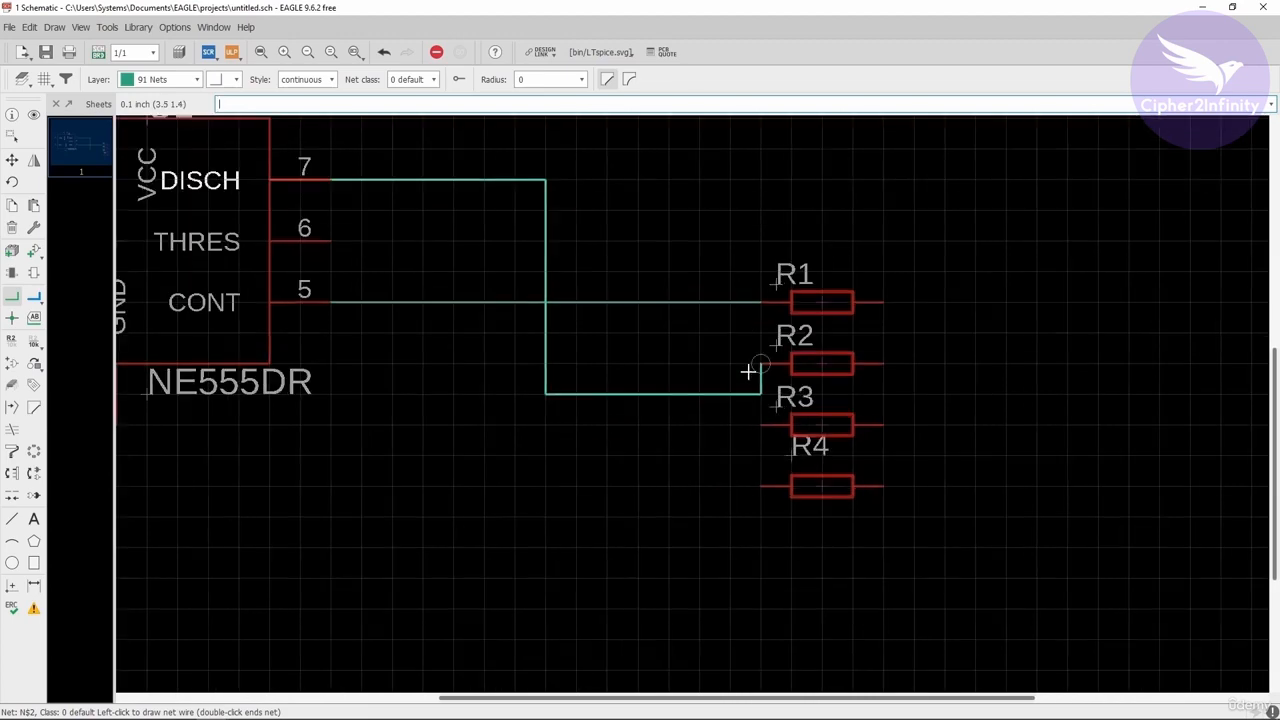
click(760, 425)
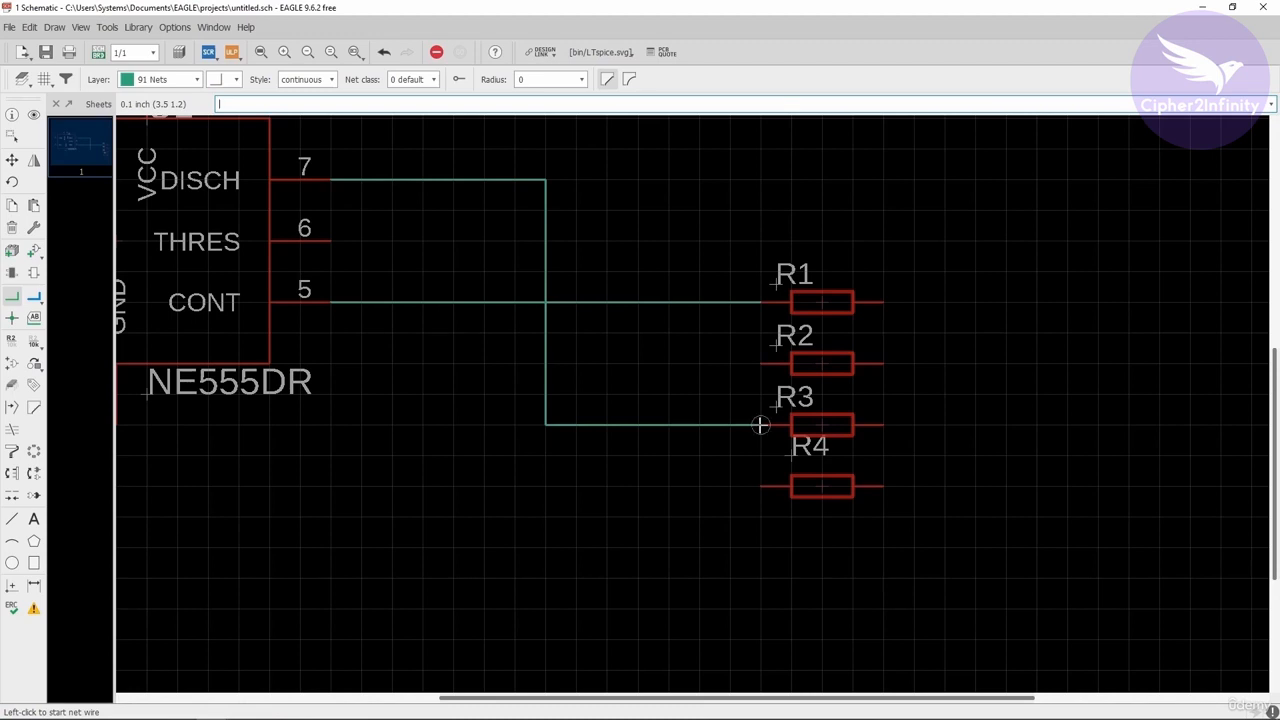
Highlight the net from pin 7 to R3 and the net from pin 5 to R1 in turn with Show.
scroll(762, 440, down, 1)
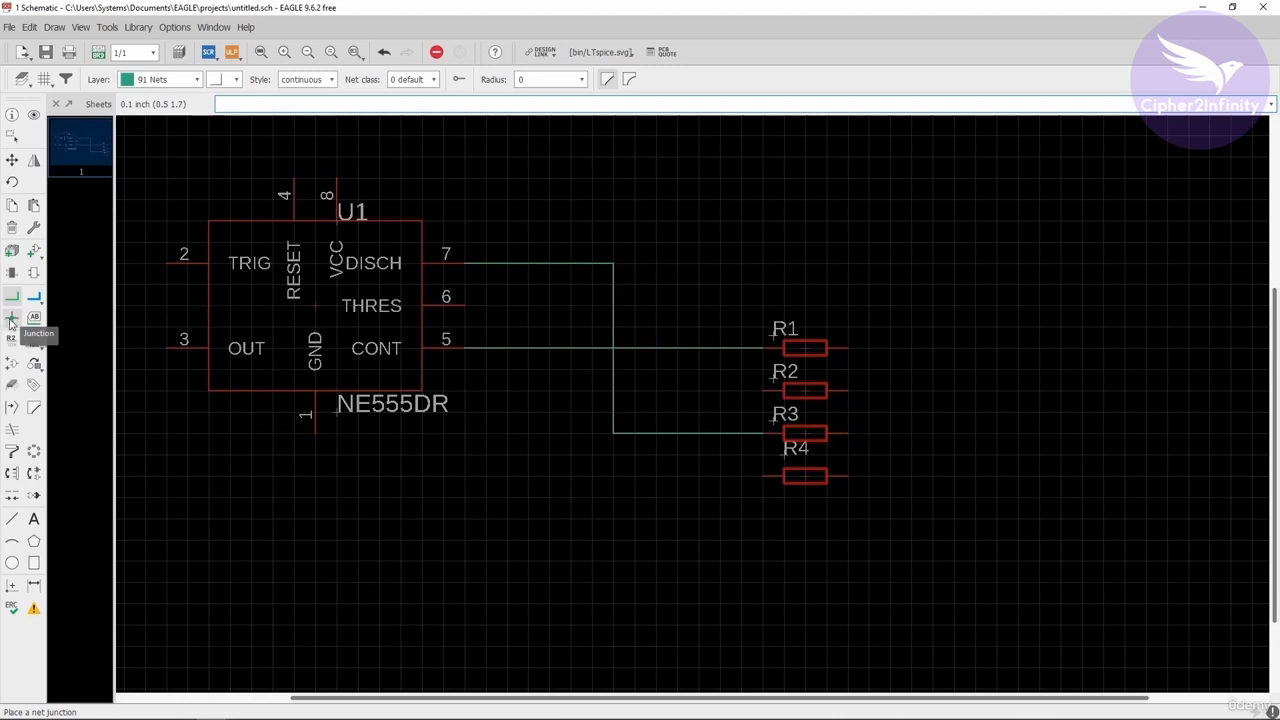
click(11, 319)
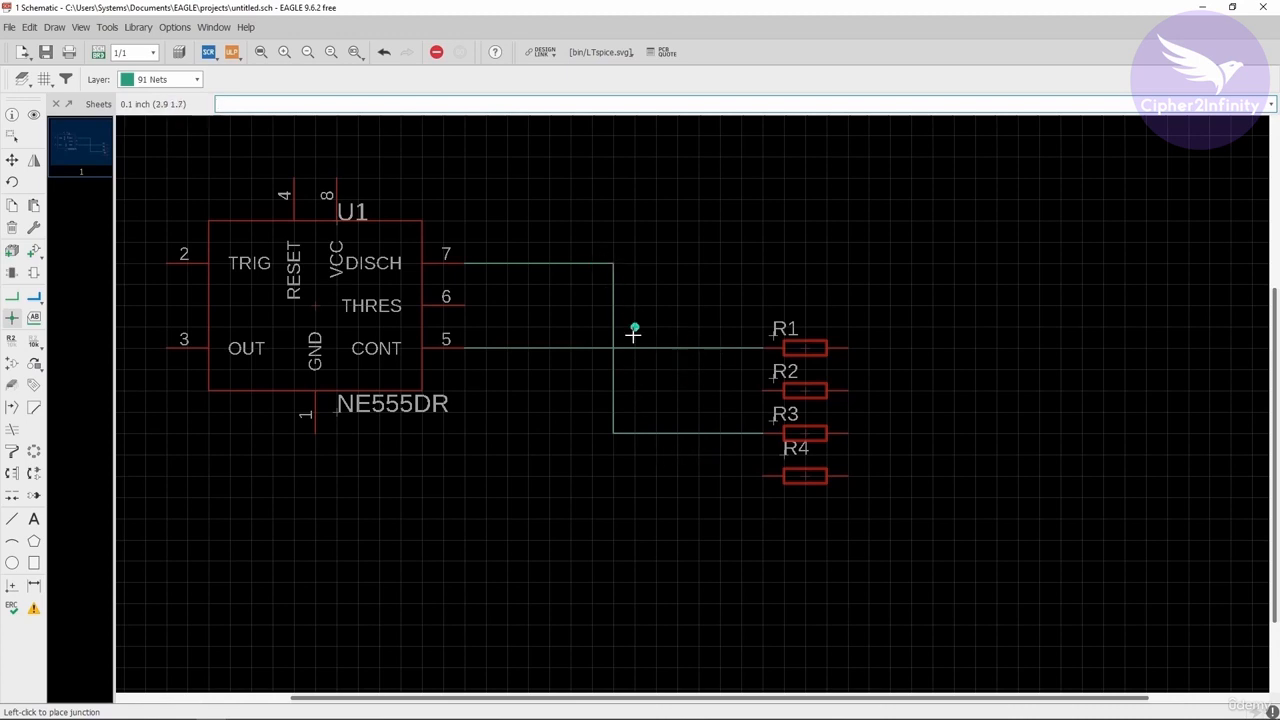
key(Escape)
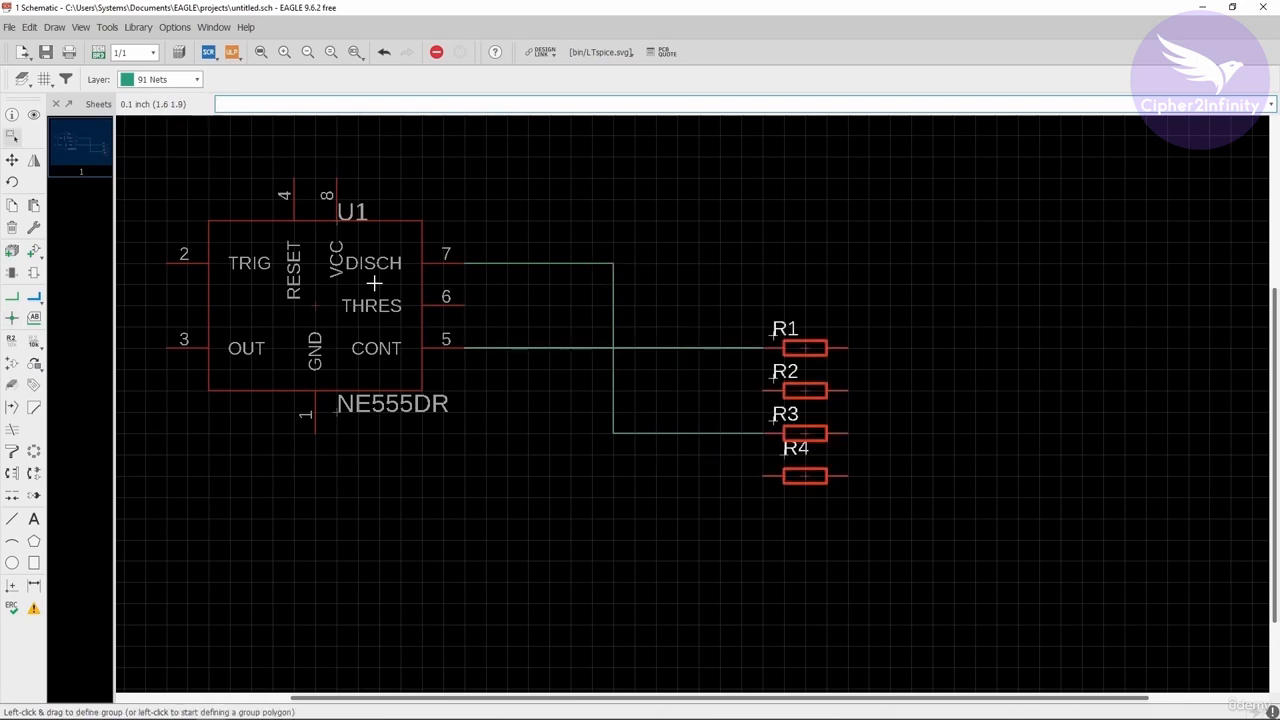
click(33, 117)
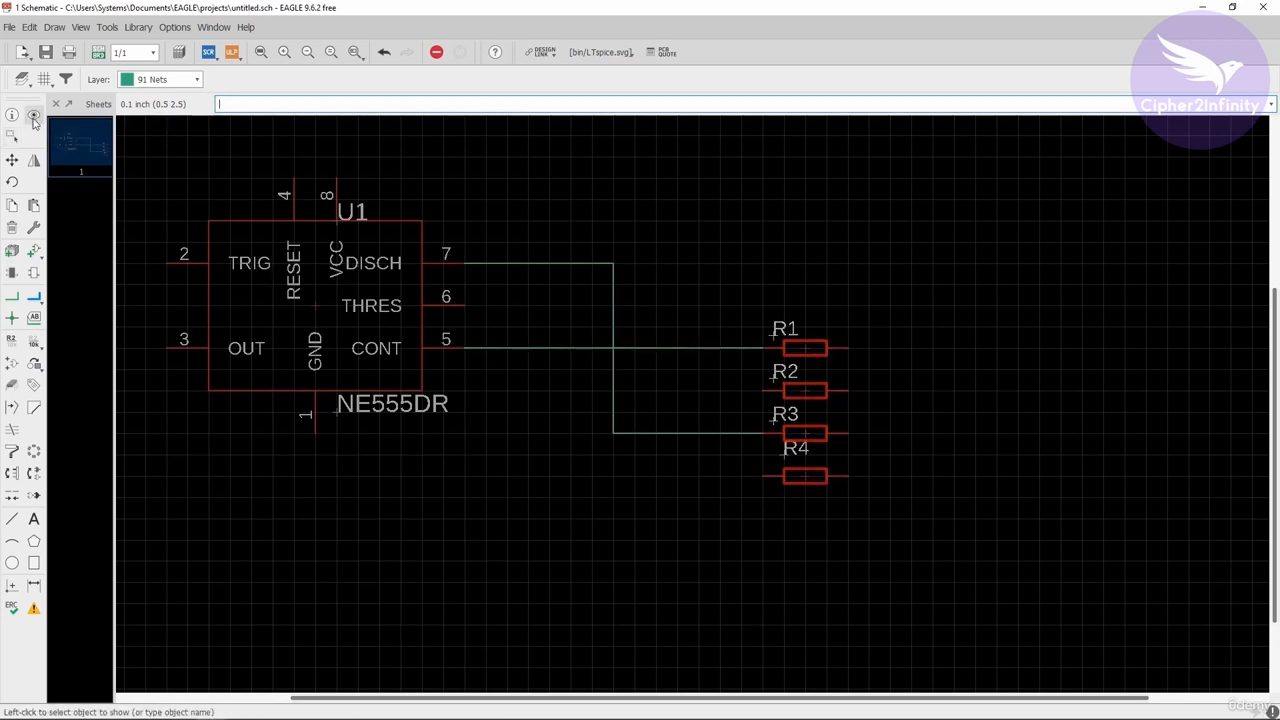
click(613, 304)
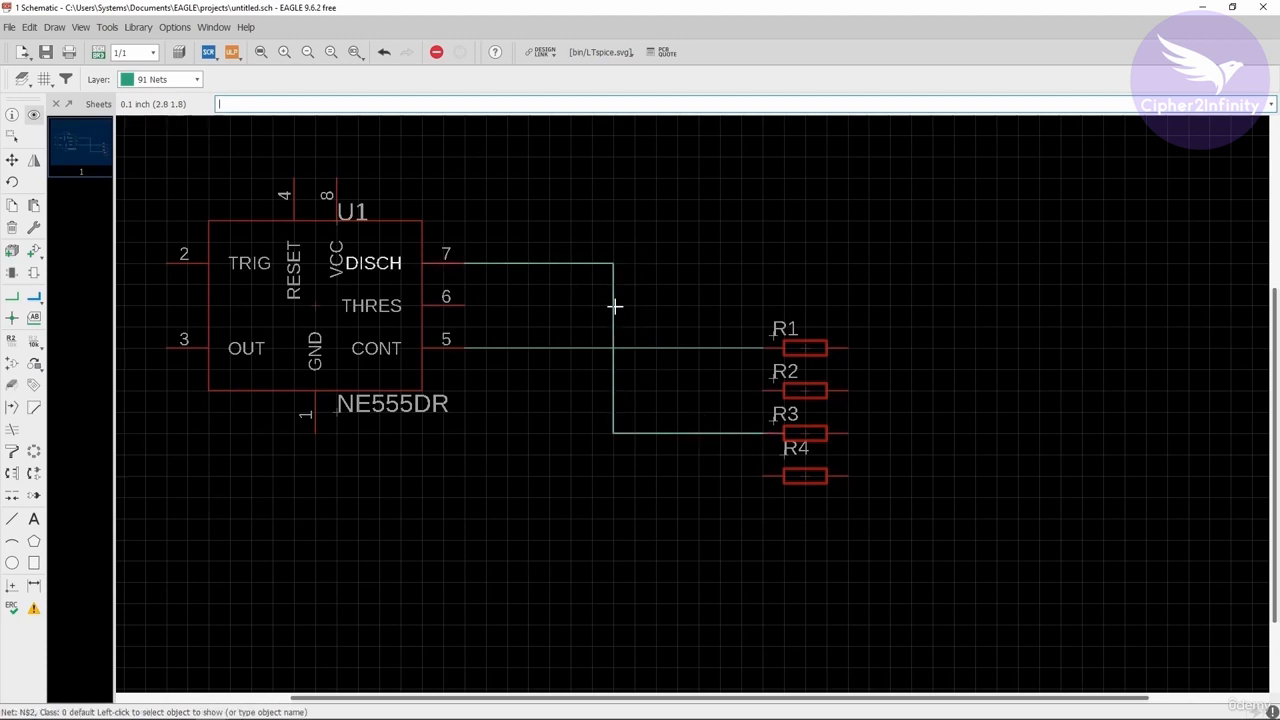
click(666, 348)
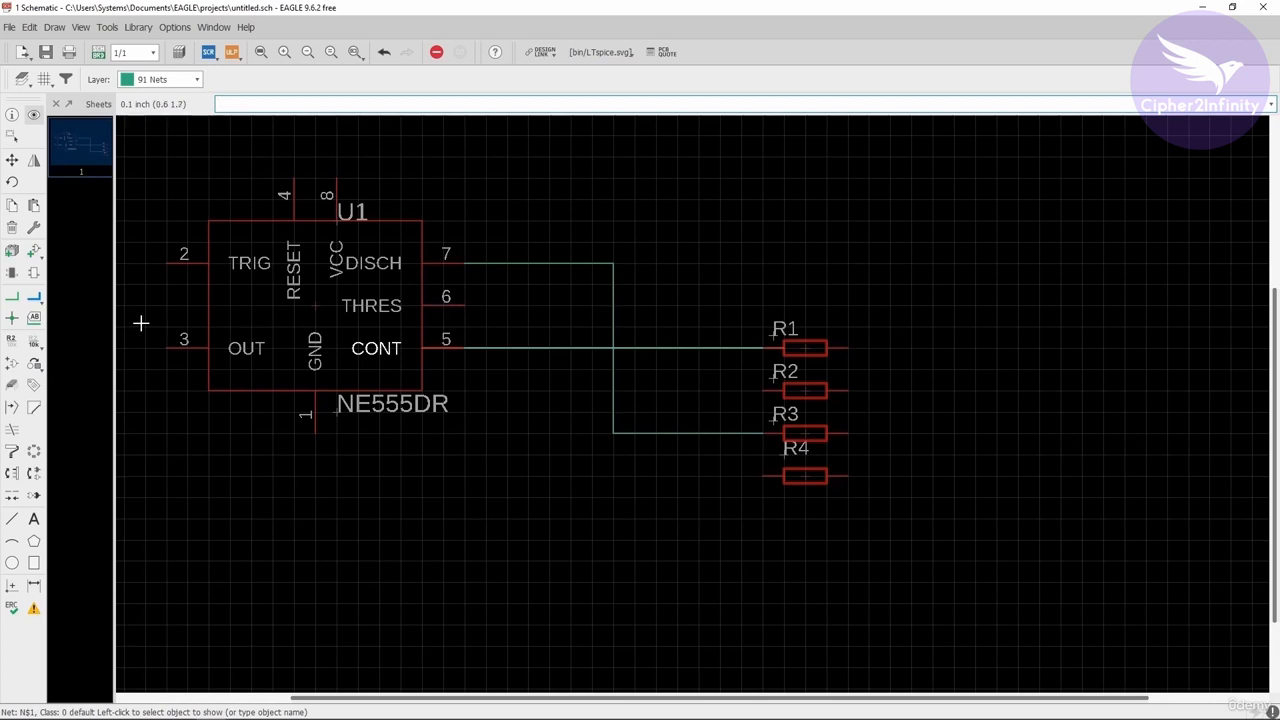
Place a junction where the pin 7 and pin 5 wires cross, connecting the two net segments under the name N$1.
click(12, 317)
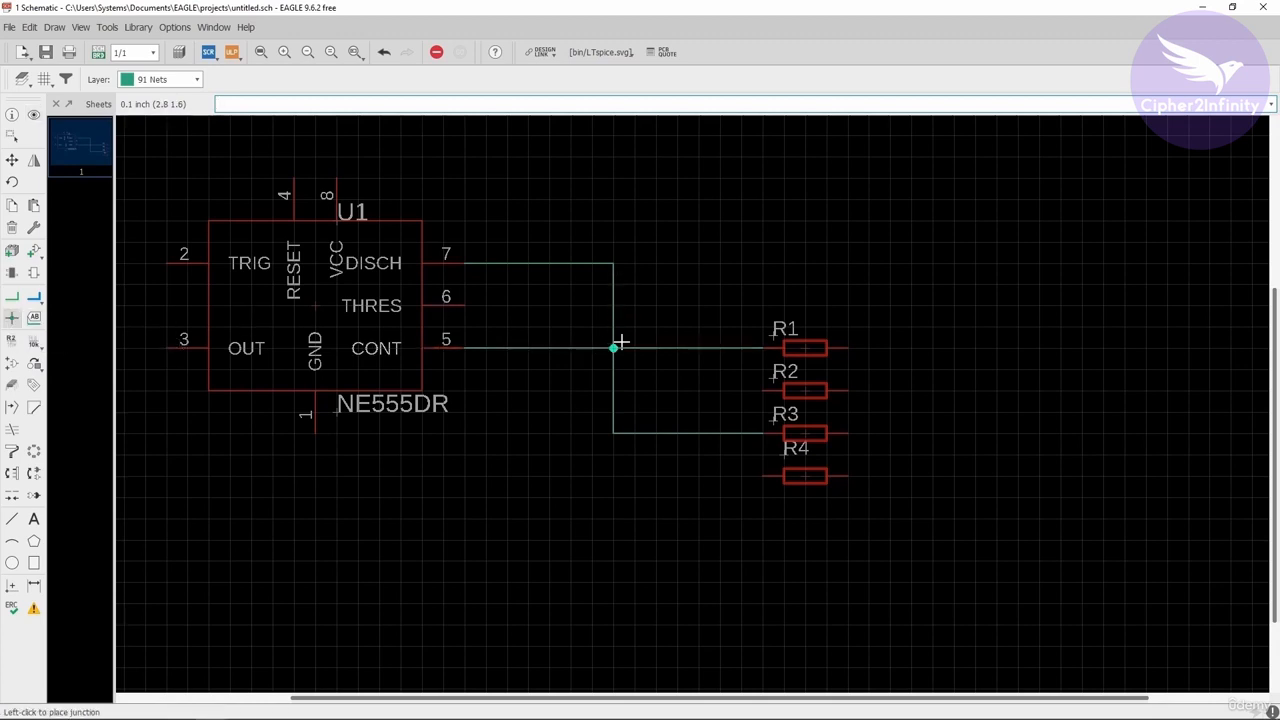
scroll(613, 350, up, 2)
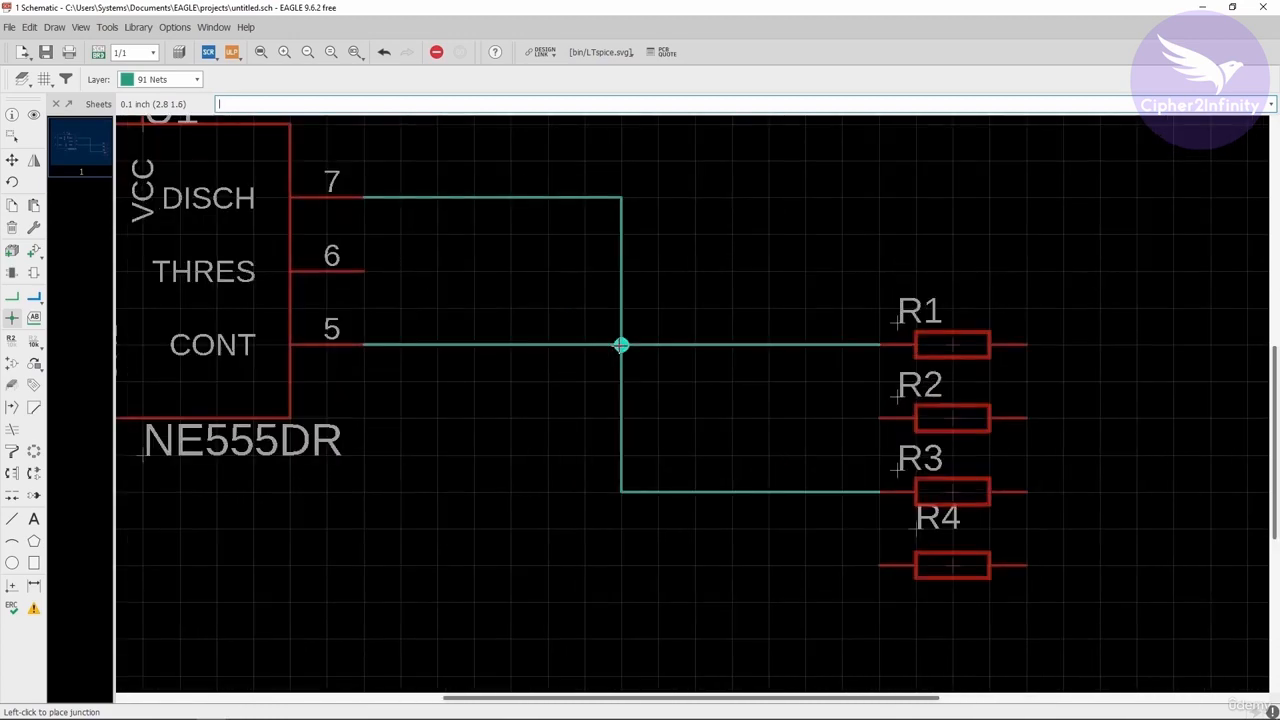
click(621, 344)
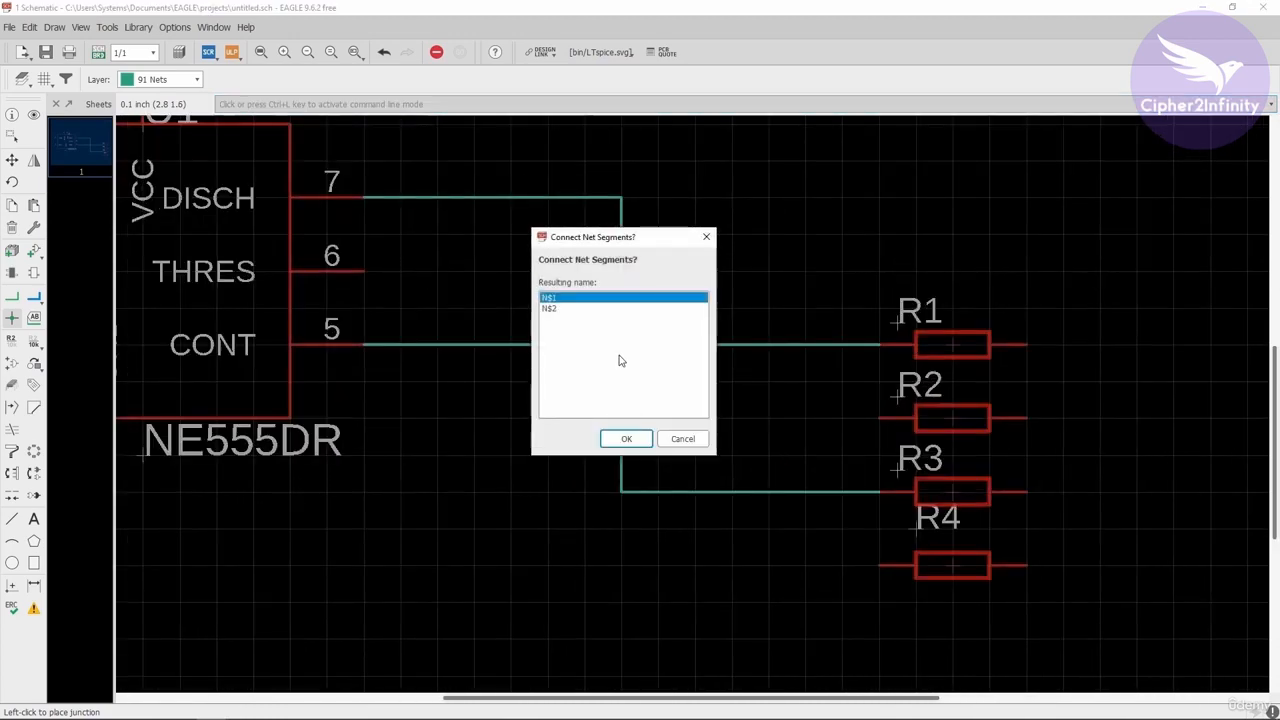
drag(611, 242, 775, 204)
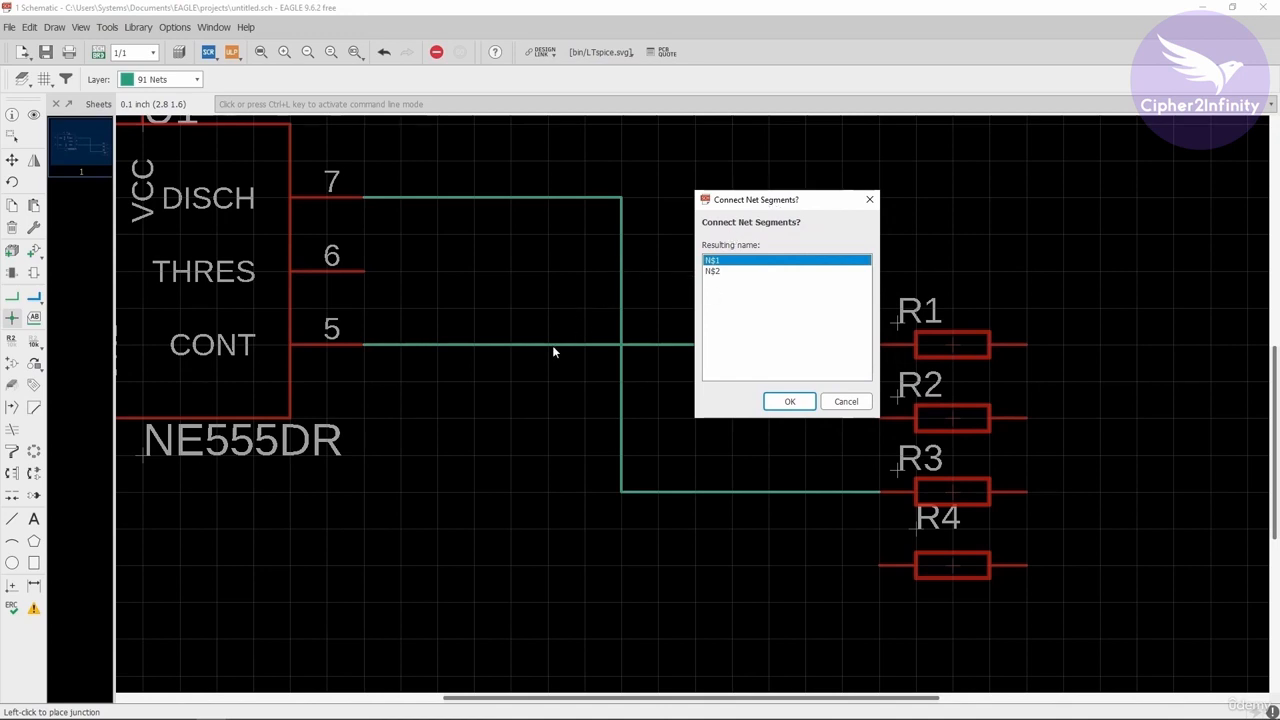
click(800, 404)
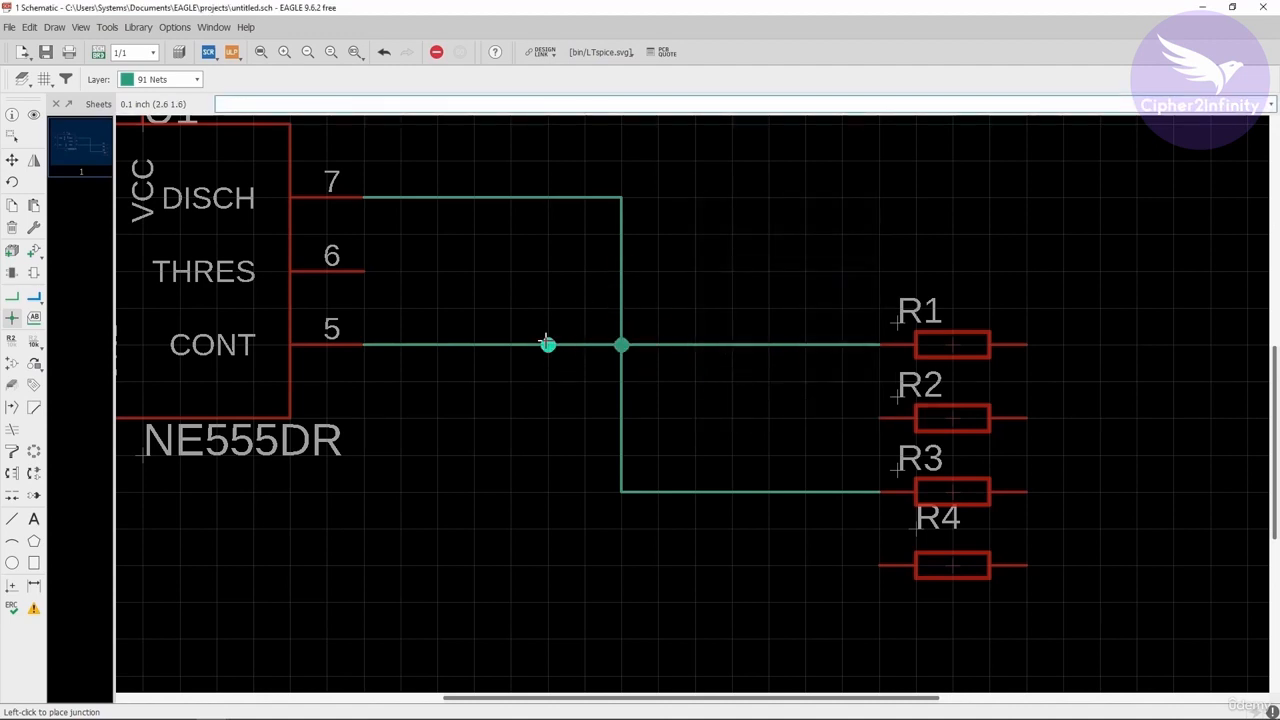
key(Escape)
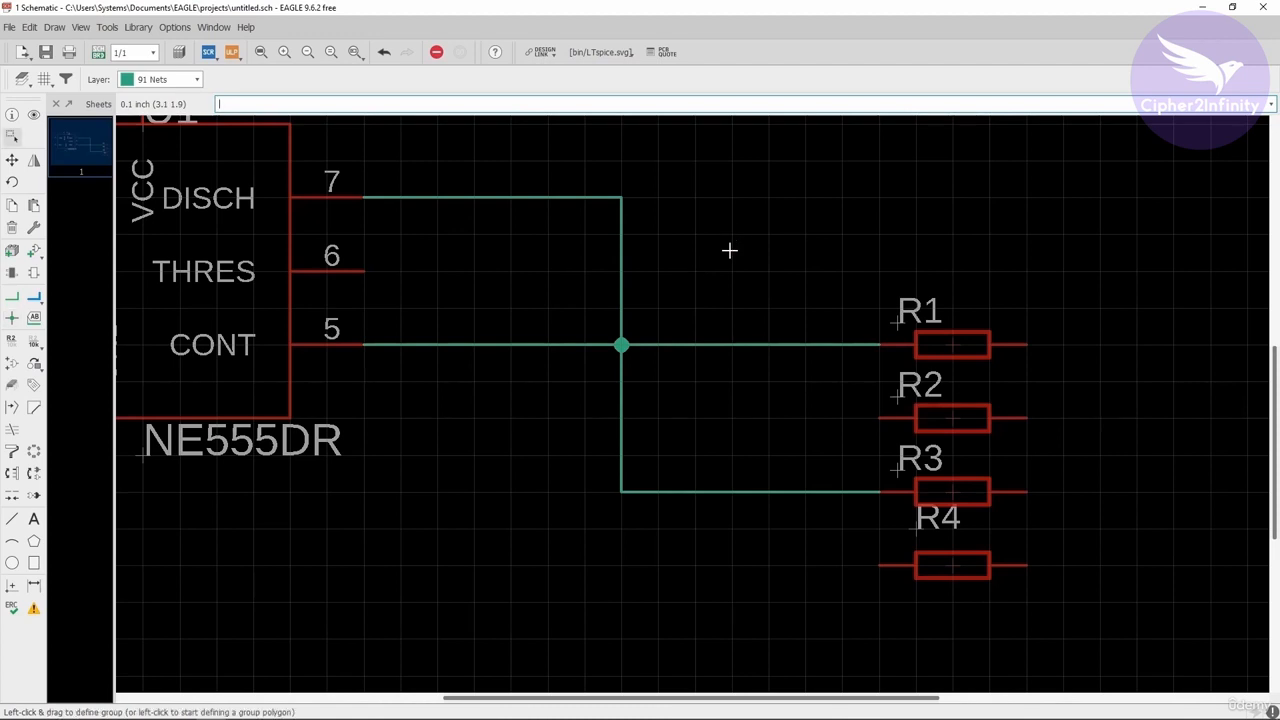
Highlight the joined net with Show on the vertical wire above the junction to check which pins it connects.
click(34, 117)
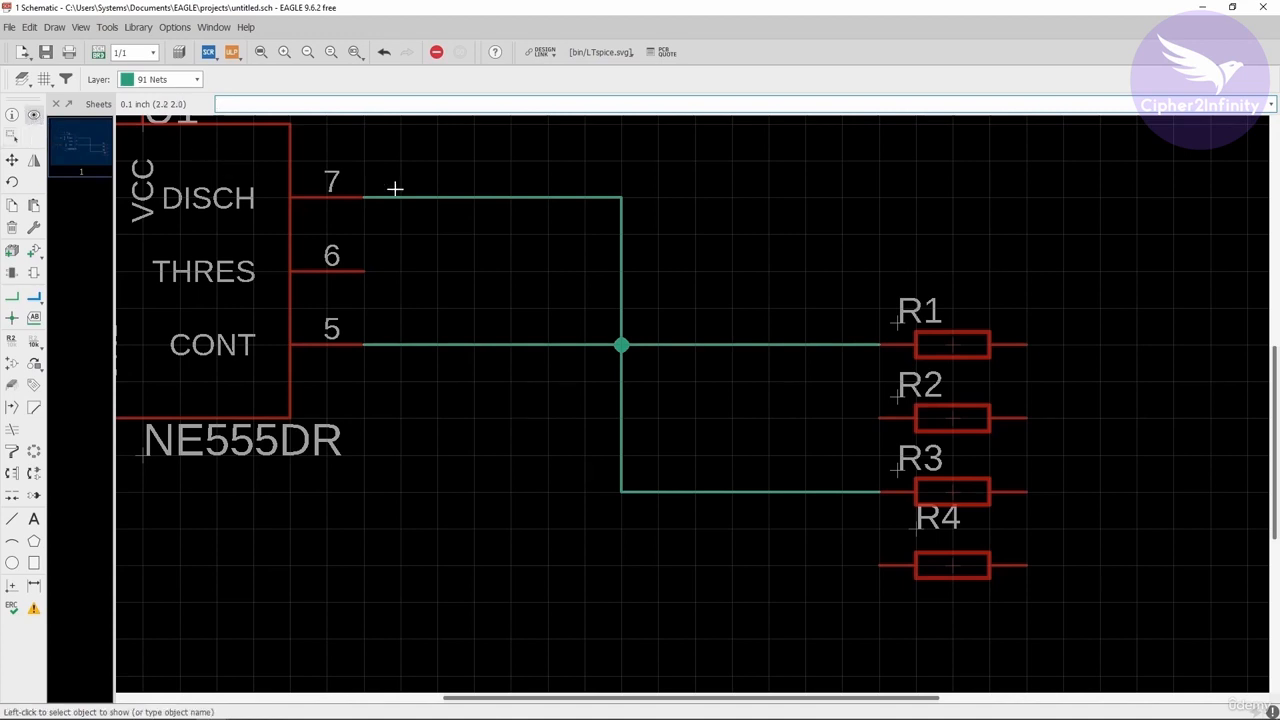
click(621, 240)
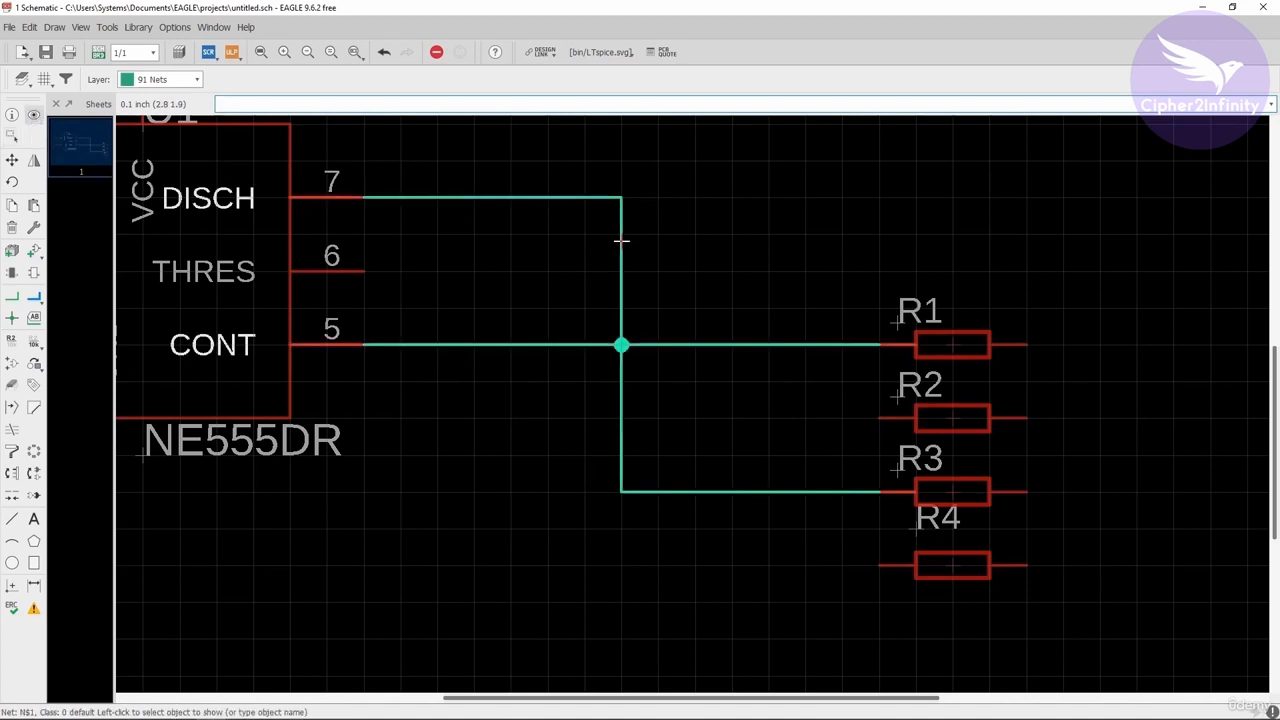